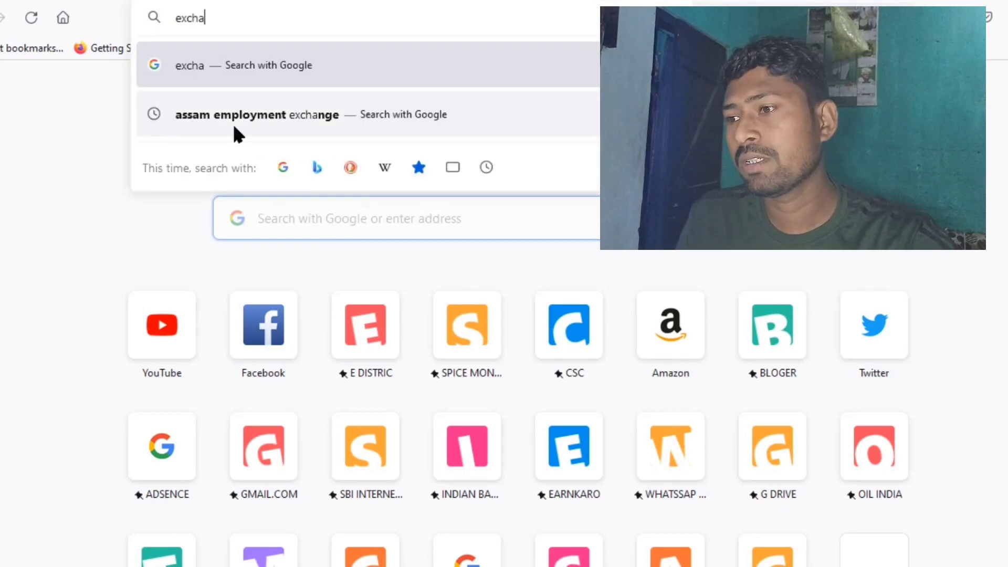
- Find the Sewa Setu 'Registration of employment seeker in Employment Exchange' page and review its guidelines
{"action": "left_click", "coordinate": [233, 120]}
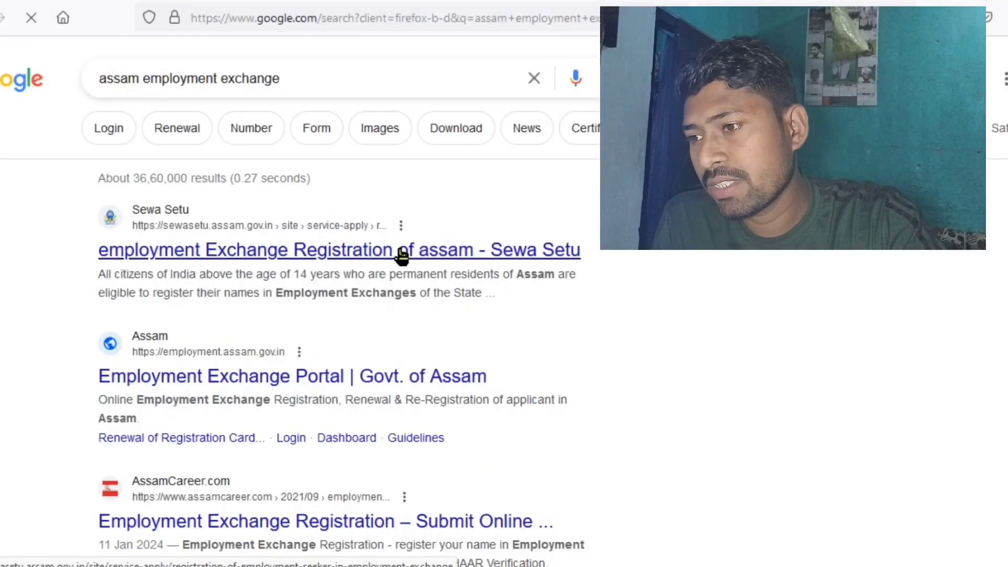
{"action": "left_click", "coordinate": [247, 252]}
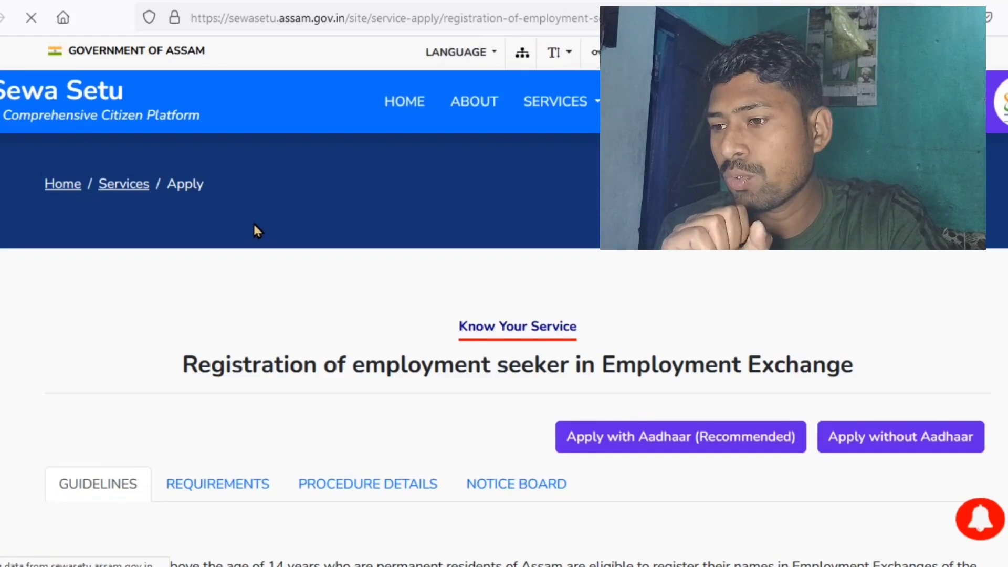
{"action": "scroll", "coordinate": [293, 250], "scroll_direction": "down", "scroll_amount": 5}
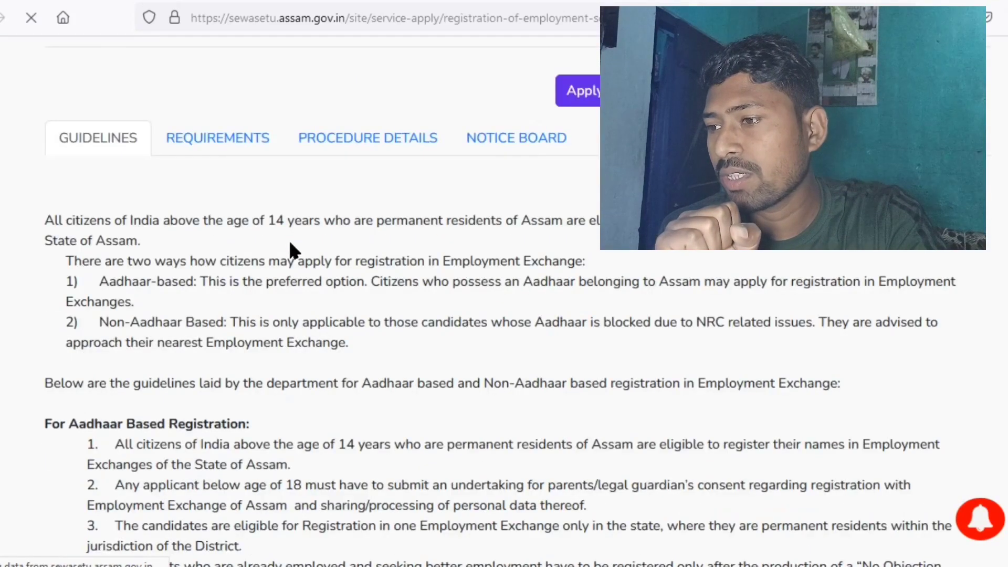
{"action": "scroll", "coordinate": [294, 251], "scroll_direction": "down", "scroll_amount": 6}
{"action": "scroll", "coordinate": [294, 251], "scroll_direction": "up", "scroll_amount": 6}
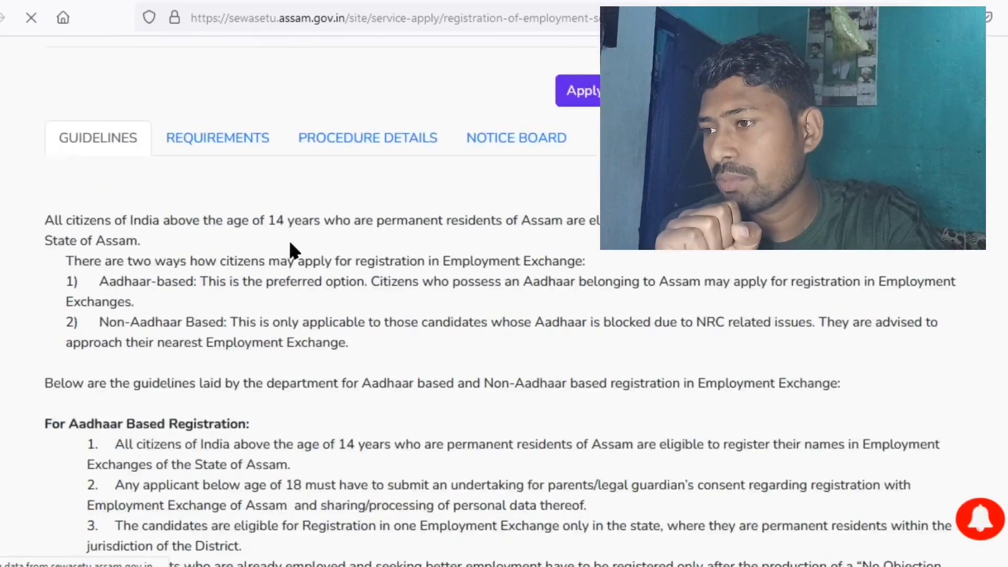
{"action": "scroll", "coordinate": [290, 244], "scroll_direction": "up", "scroll_amount": 5}
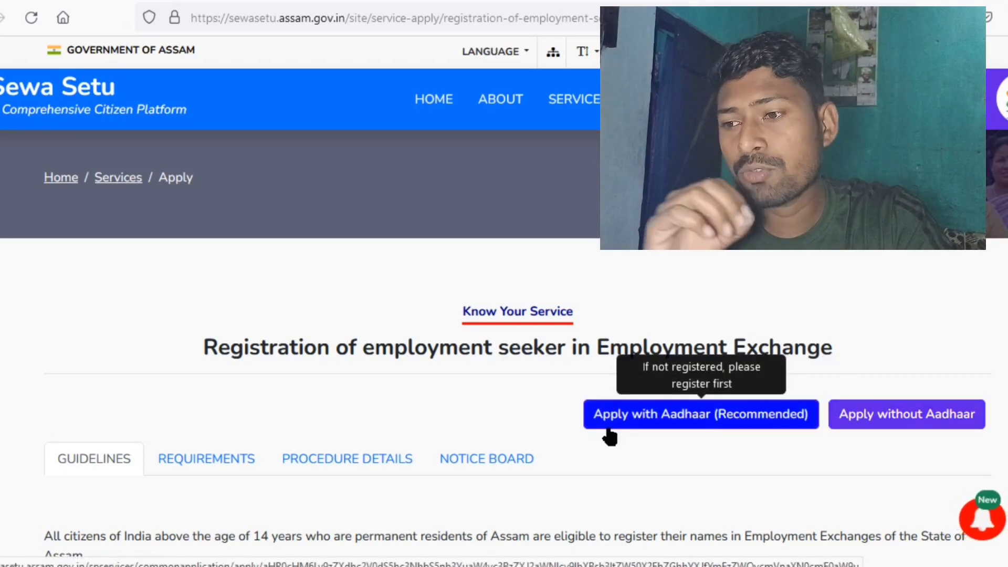
- Start the Aadhaar application and sign in to MeriPehchaan by mobile number, allowing location access
{"action": "left_click", "coordinate": [668, 414]}
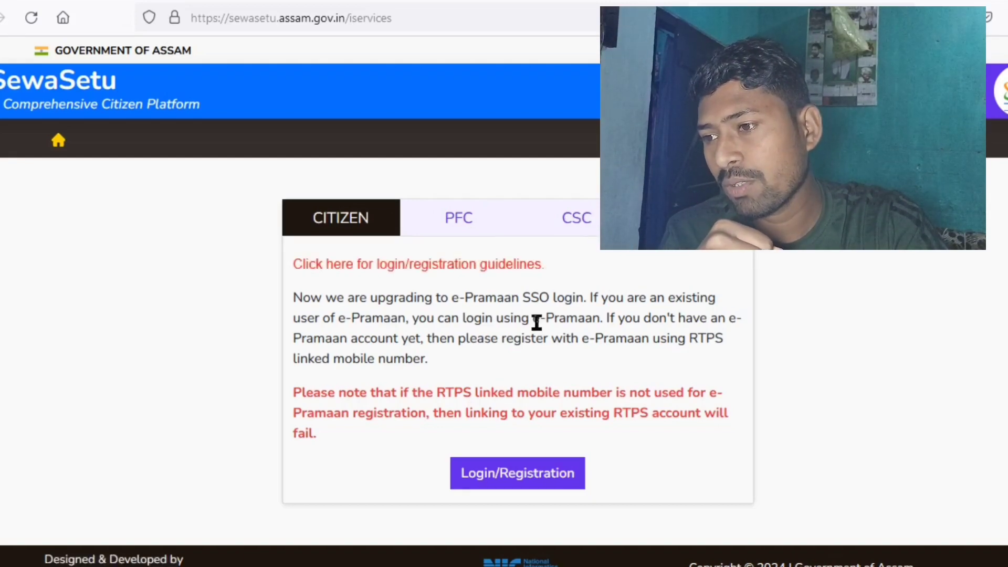
{"action": "left_click", "coordinate": [463, 484]}
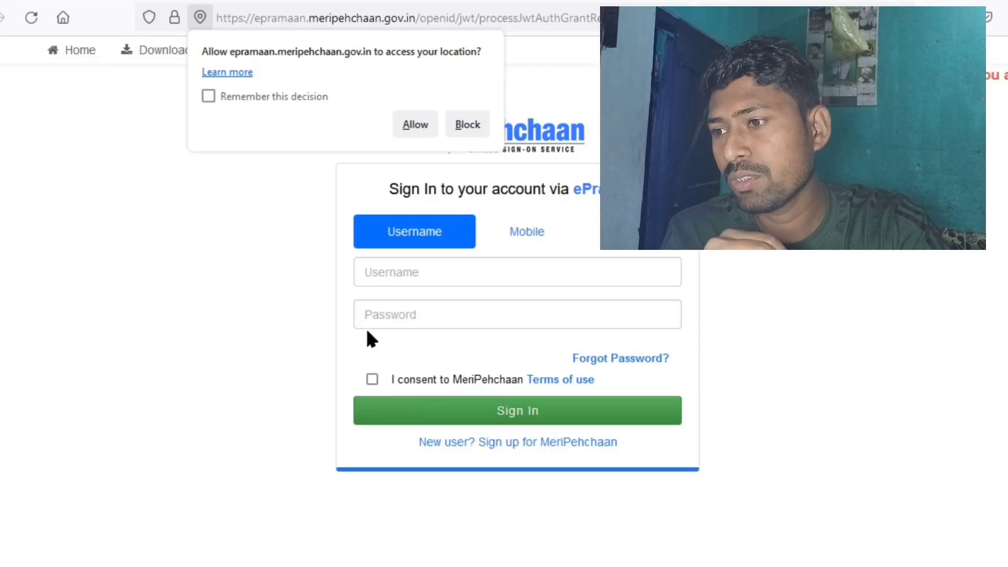
{"action": "left_click", "coordinate": [418, 124]}
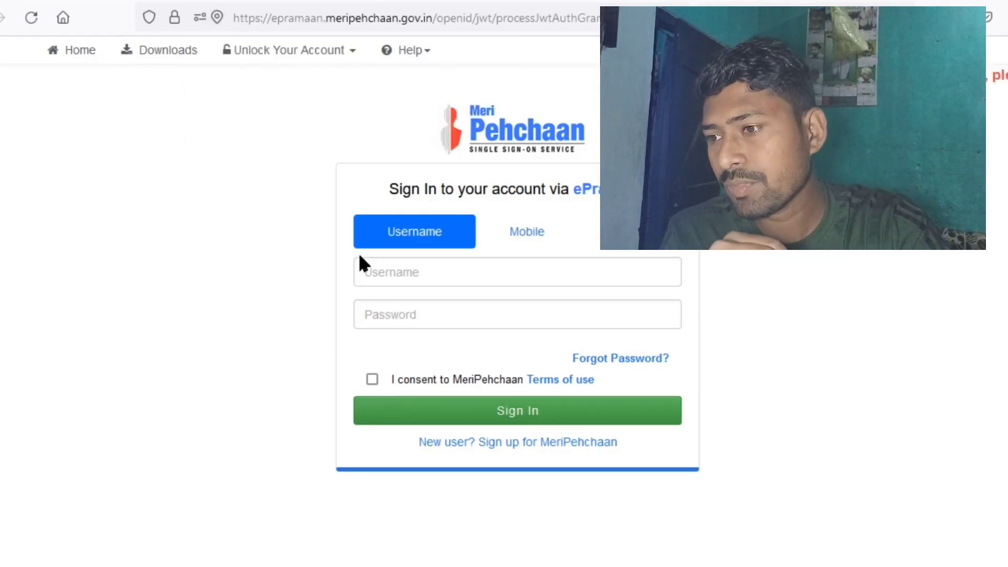
{"action": "left_click", "coordinate": [388, 270]}
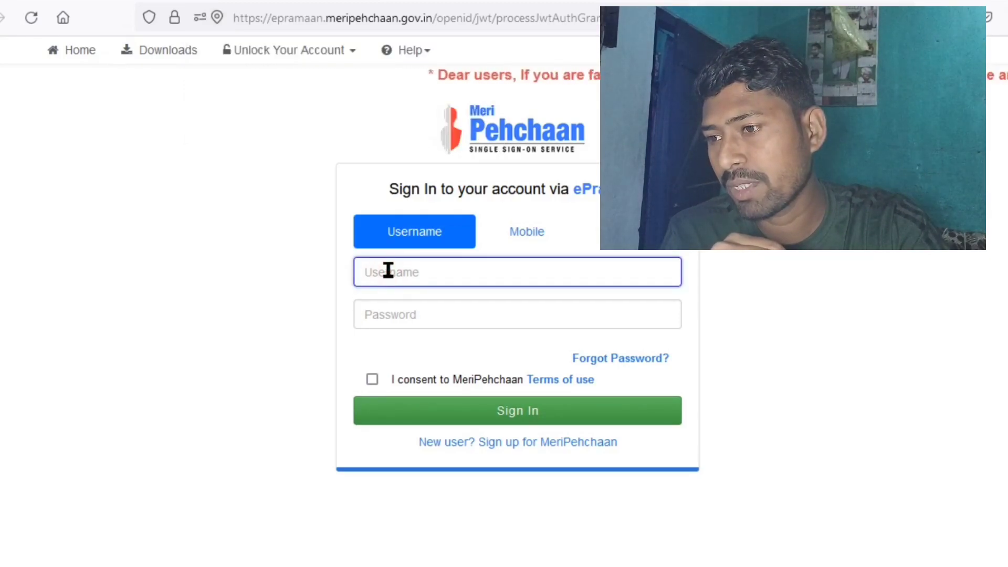
{"action": "left_click", "coordinate": [520, 237]}
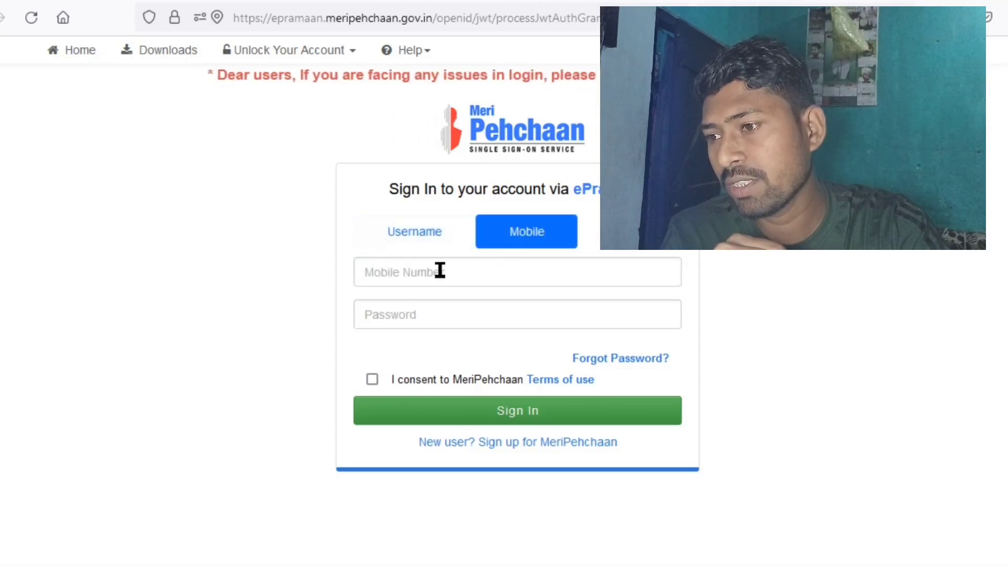
{"action": "left_click", "coordinate": [421, 271]}
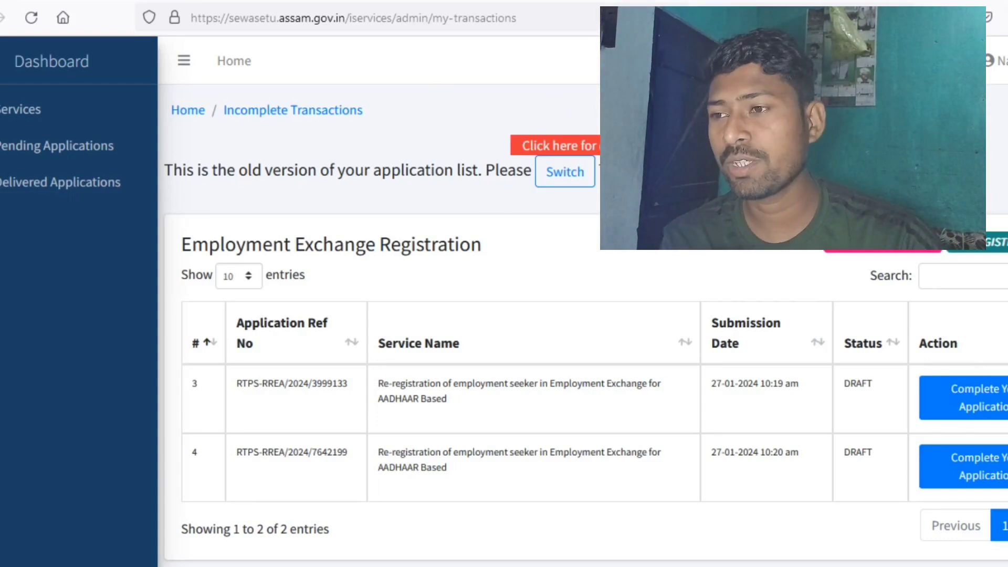
- Search services for 'emp' and open Re-registration of Registration Card of employment seeker
{"action": "left_click", "coordinate": [46, 117]}
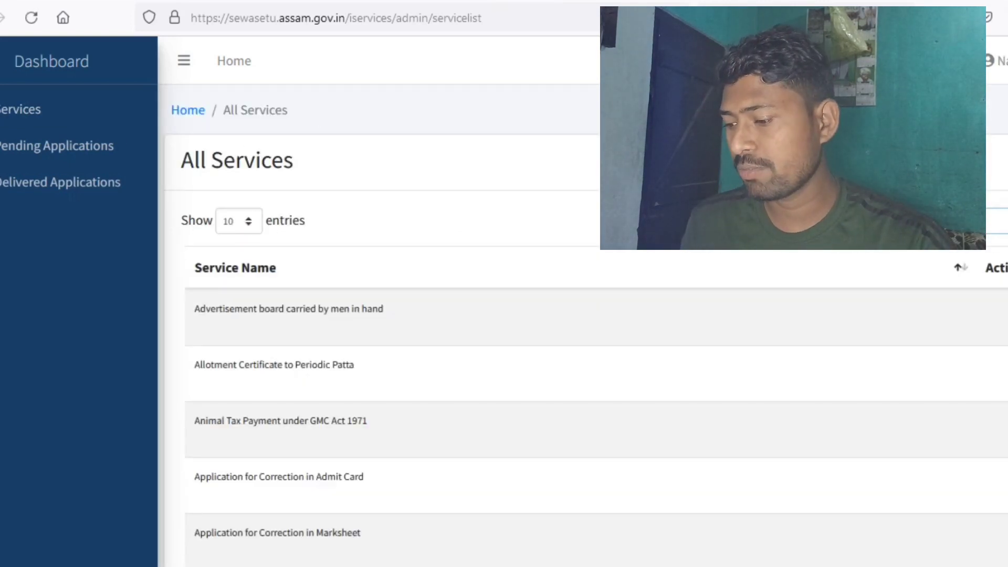
{"action": "type", "text": "emp"}
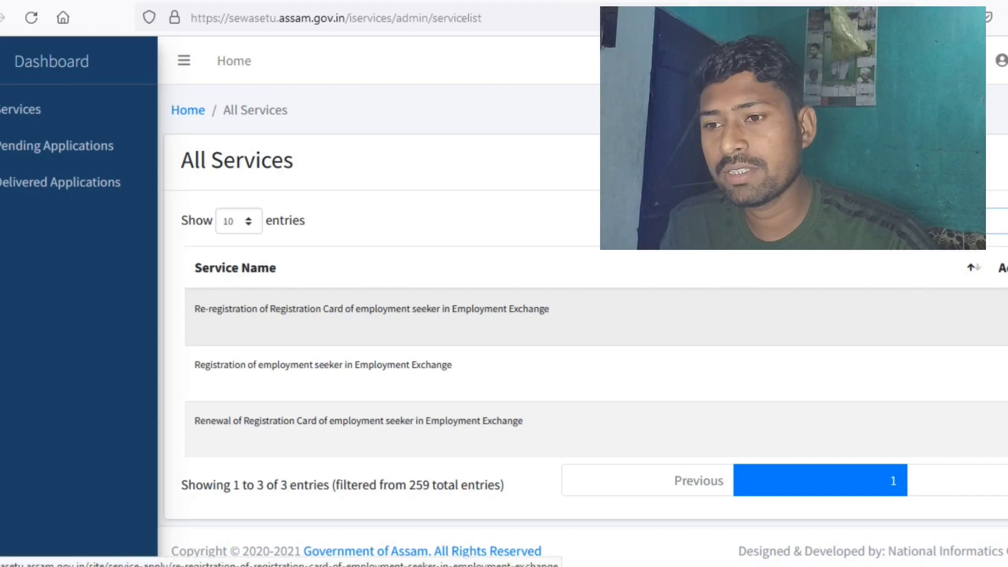
{"action": "left_click", "coordinate": [1007, 317]}
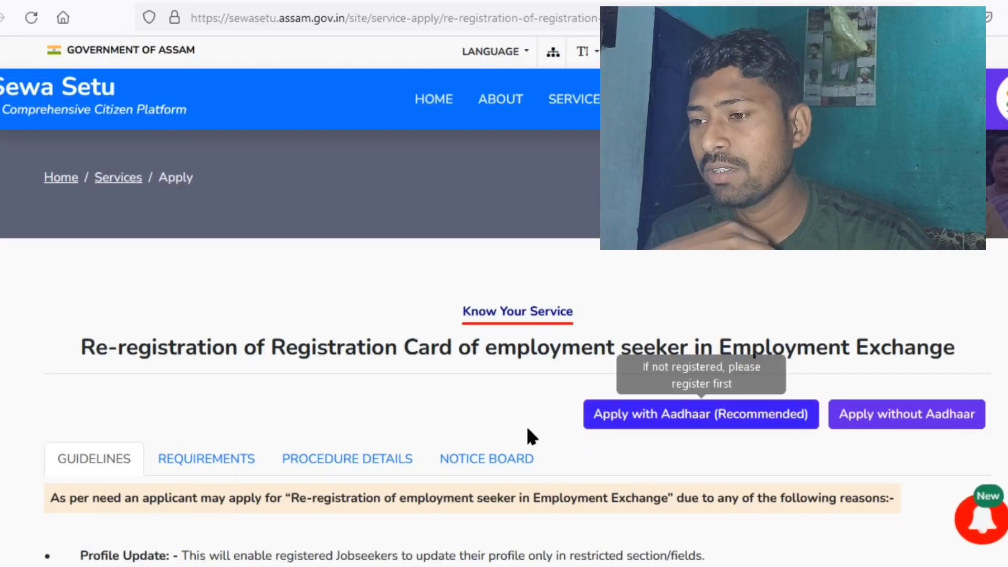
- Apply with Aadhaar, accept the authentication declaration, and verify the Aadhaar number with its OTP
{"action": "left_click", "coordinate": [687, 419]}
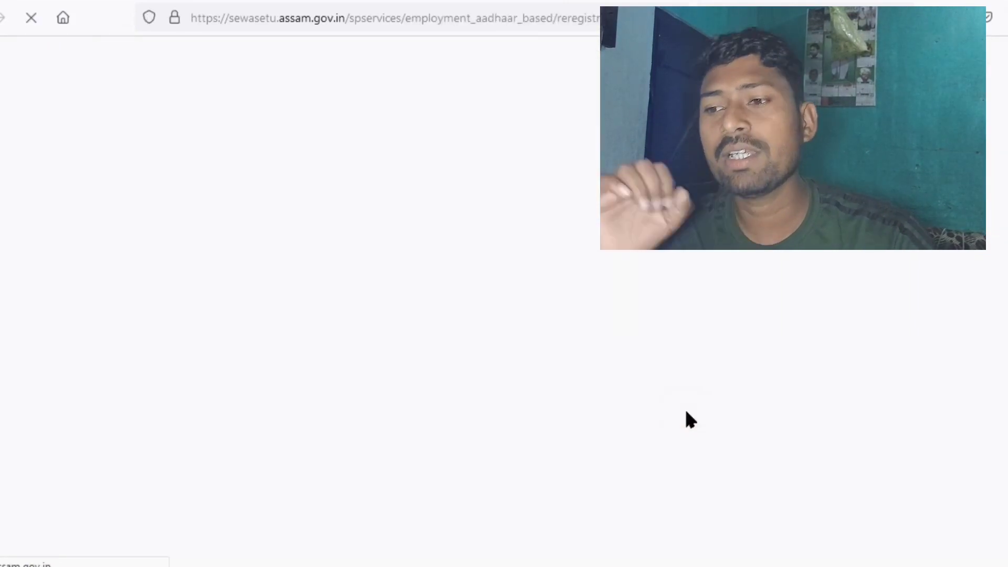
{"action": "scroll", "coordinate": [672, 347], "scroll_direction": "down", "scroll_amount": 4}
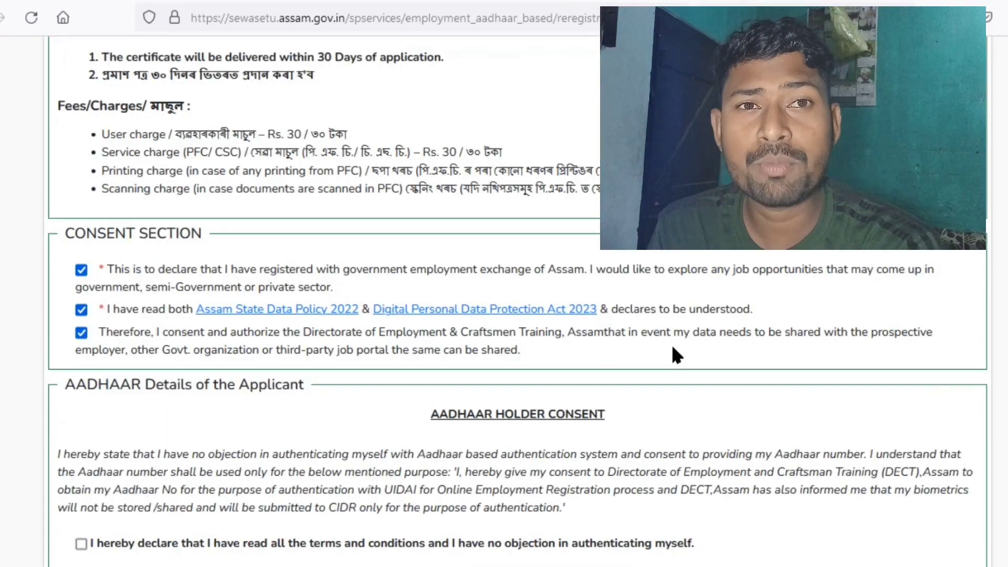
{"action": "scroll", "coordinate": [672, 347], "scroll_direction": "down", "scroll_amount": 2}
{"action": "scroll", "coordinate": [672, 347], "scroll_direction": "up", "scroll_amount": 6}
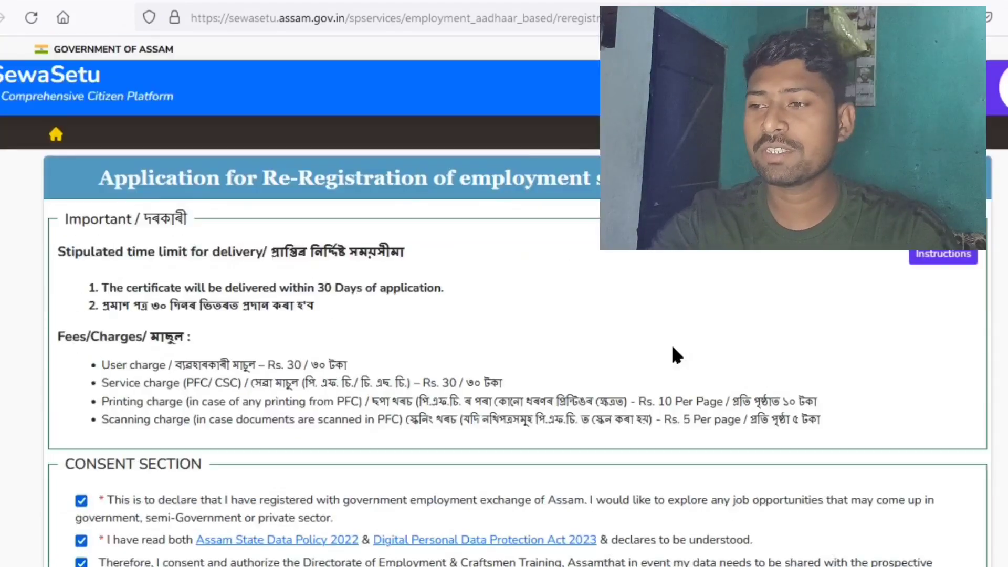
{"action": "scroll", "coordinate": [675, 355], "scroll_direction": "down", "scroll_amount": 2}
{"action": "scroll", "coordinate": [673, 353], "scroll_direction": "down", "scroll_amount": 4}
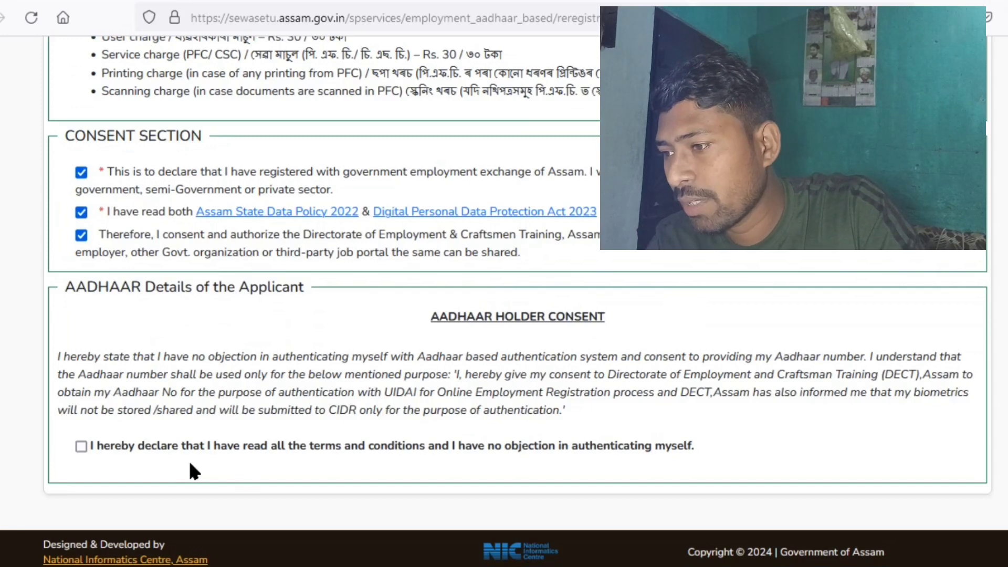
{"action": "left_click", "coordinate": [80, 445]}
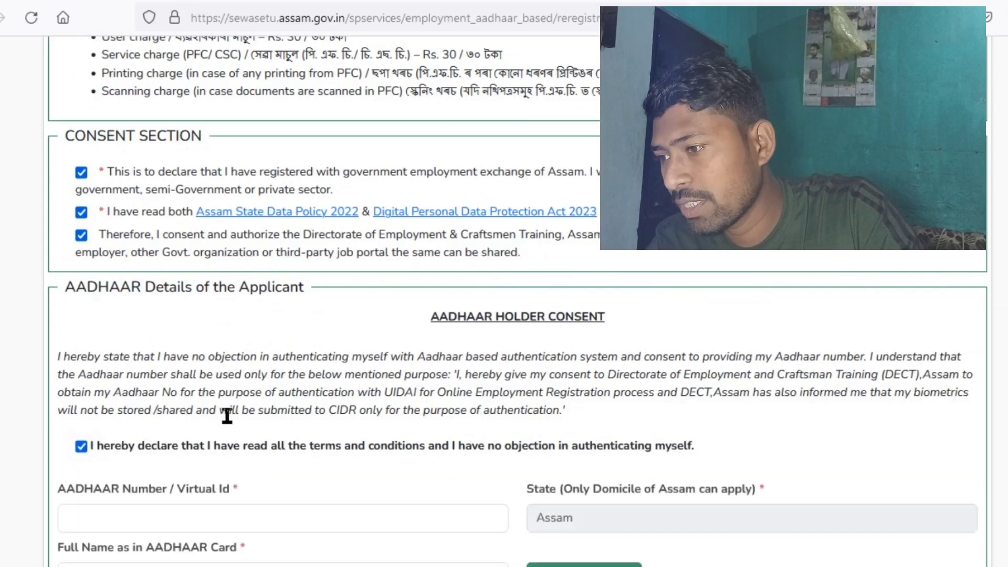
{"action": "scroll", "coordinate": [225, 415], "scroll_direction": "down", "scroll_amount": 3}
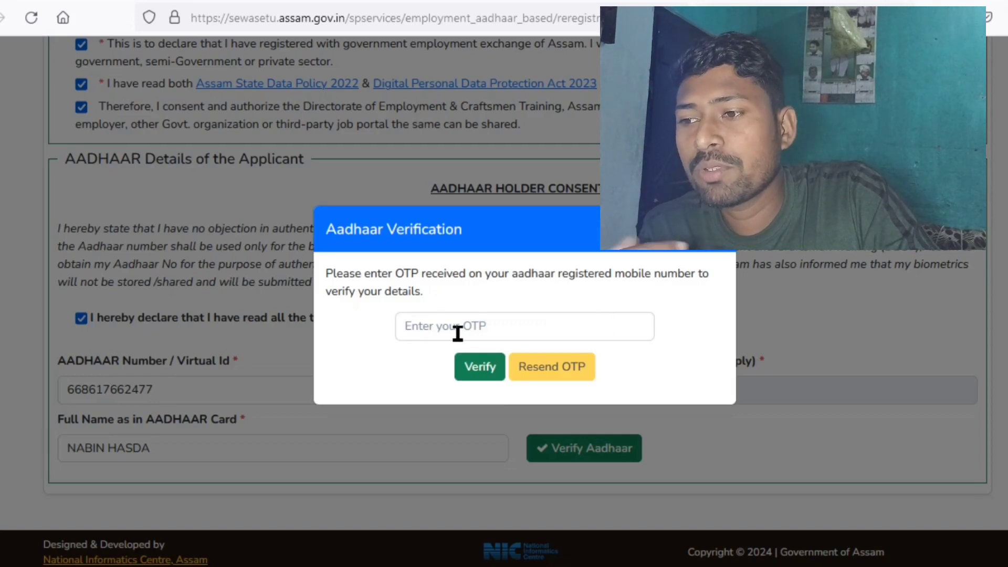
{"action": "left_click", "coordinate": [523, 333]}
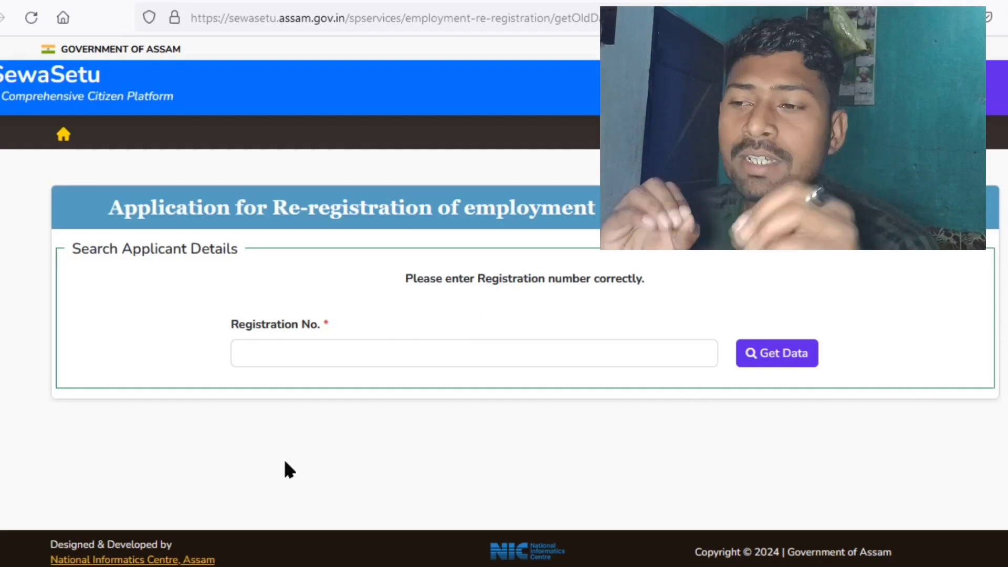
- Paste the existing registration number and fetch the applicant's details
{"action": "left_click", "coordinate": [252, 362]}
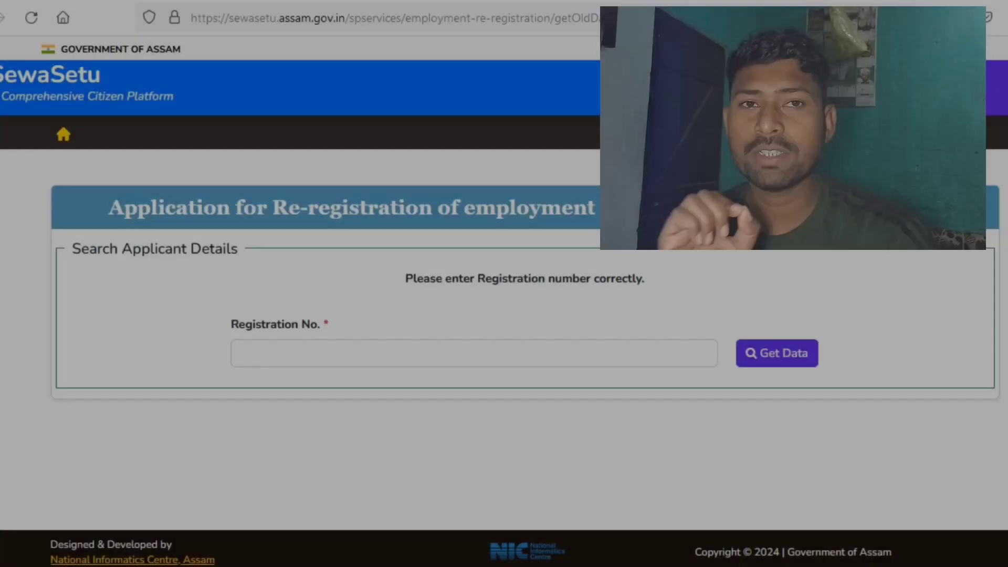
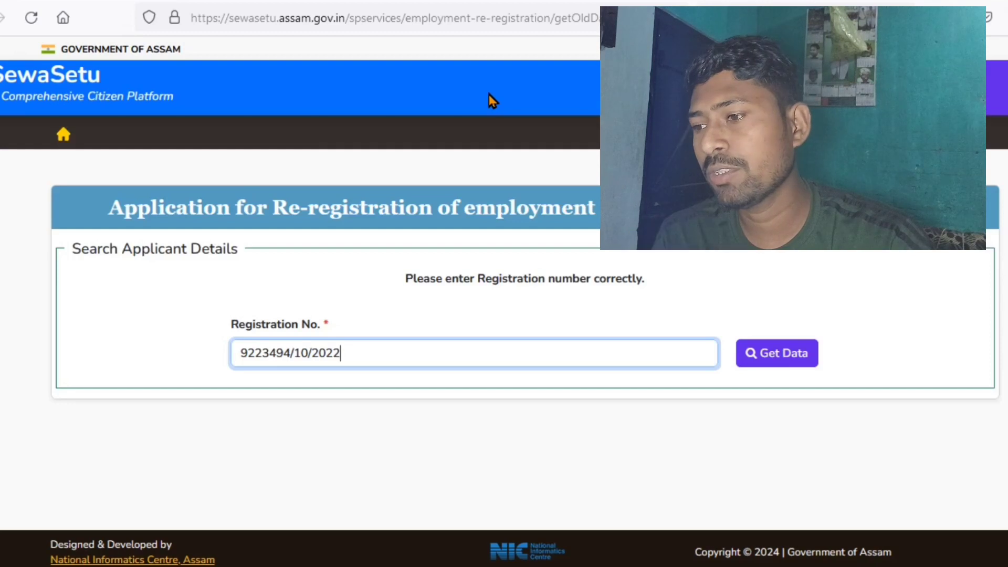
{"action": "left_click", "coordinate": [783, 355]}
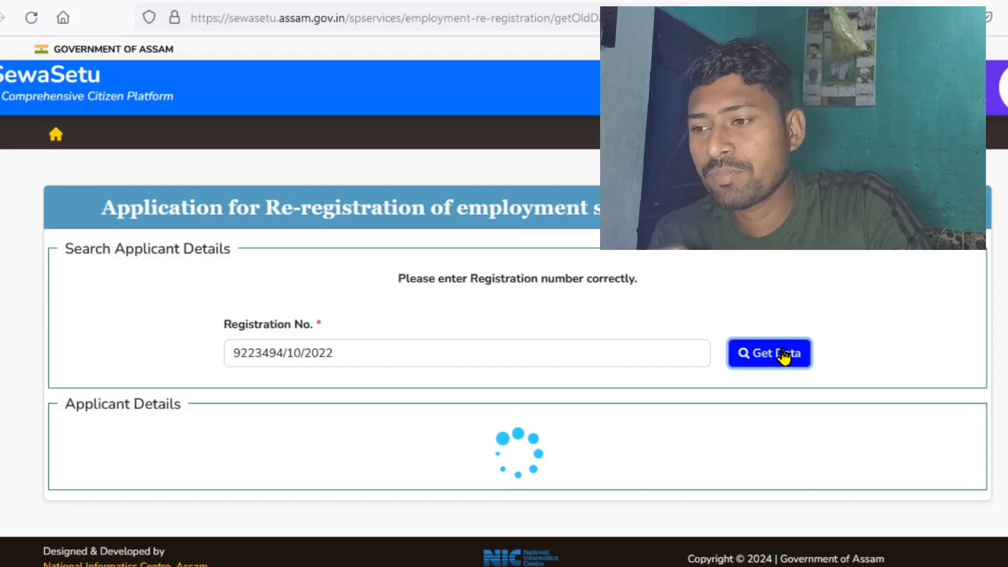
- Choose 'Application details Update/Correction' as the re-registration type and proceed
{"action": "scroll", "coordinate": [451, 461], "scroll_direction": "down", "scroll_amount": 1}
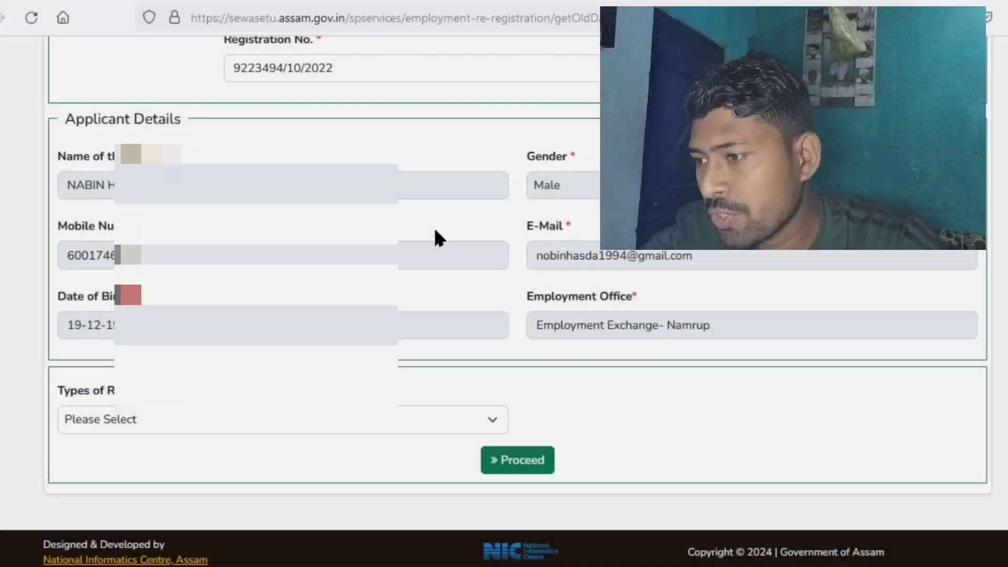
{"action": "scroll", "coordinate": [434, 236], "scroll_direction": "up", "scroll_amount": 5}
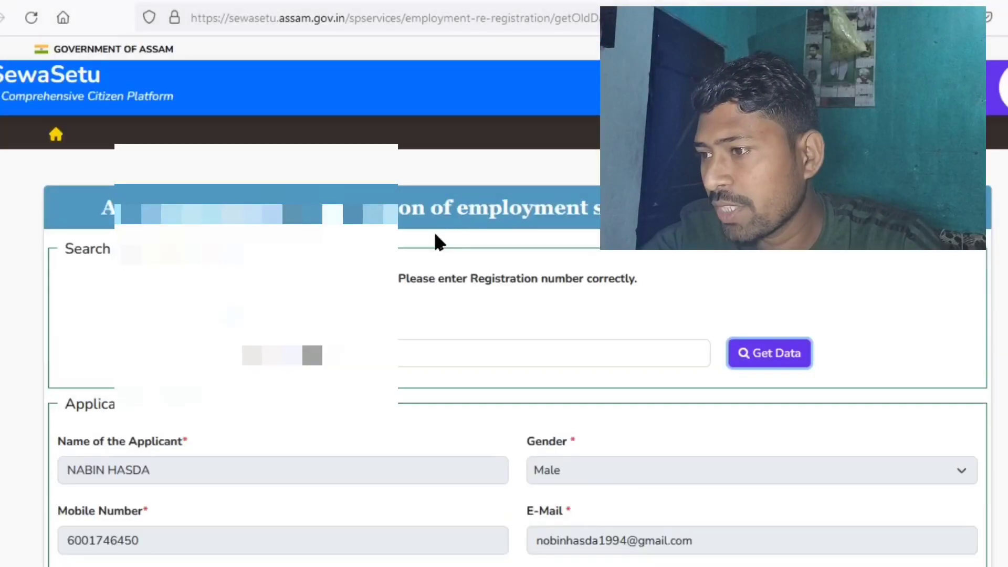
{"action": "scroll", "coordinate": [434, 240], "scroll_direction": "down", "scroll_amount": 5}
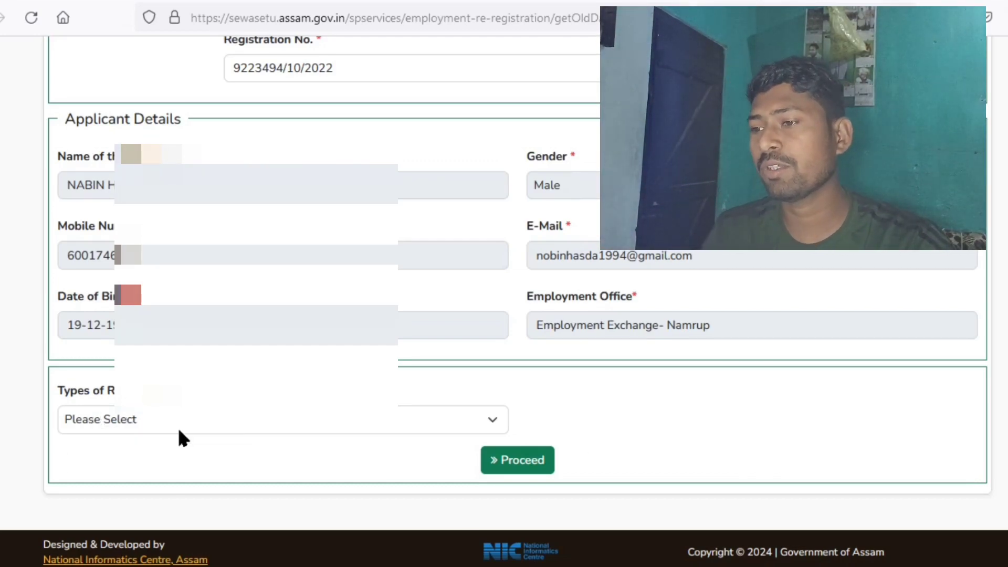
{"action": "left_click", "coordinate": [210, 422]}
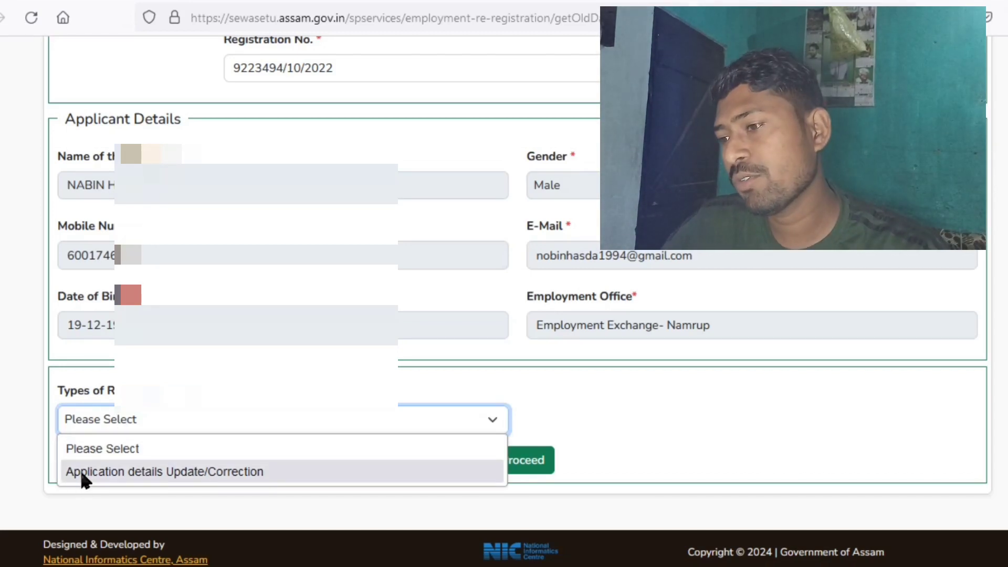
{"action": "left_click", "coordinate": [191, 472]}
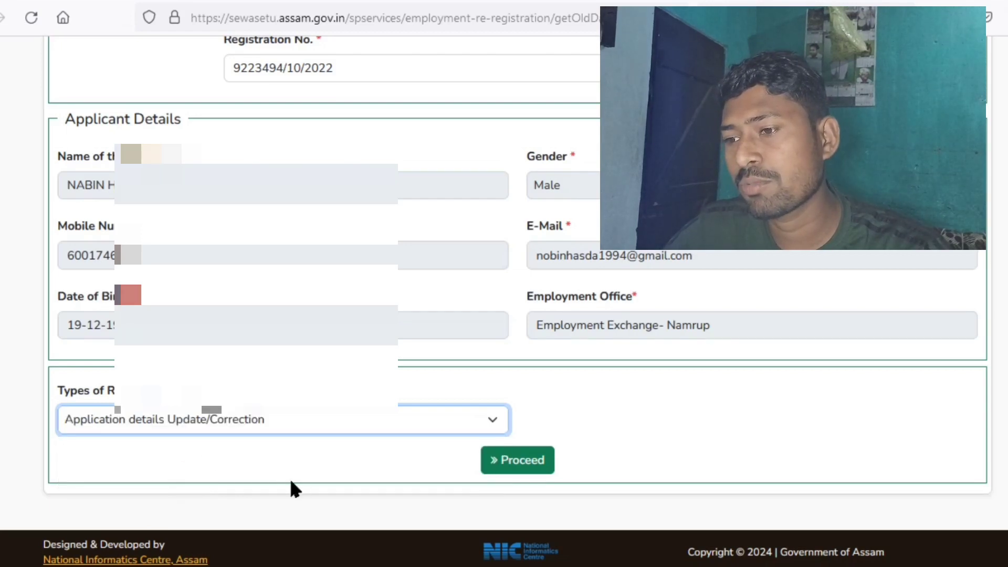
{"action": "left_click", "coordinate": [485, 465]}
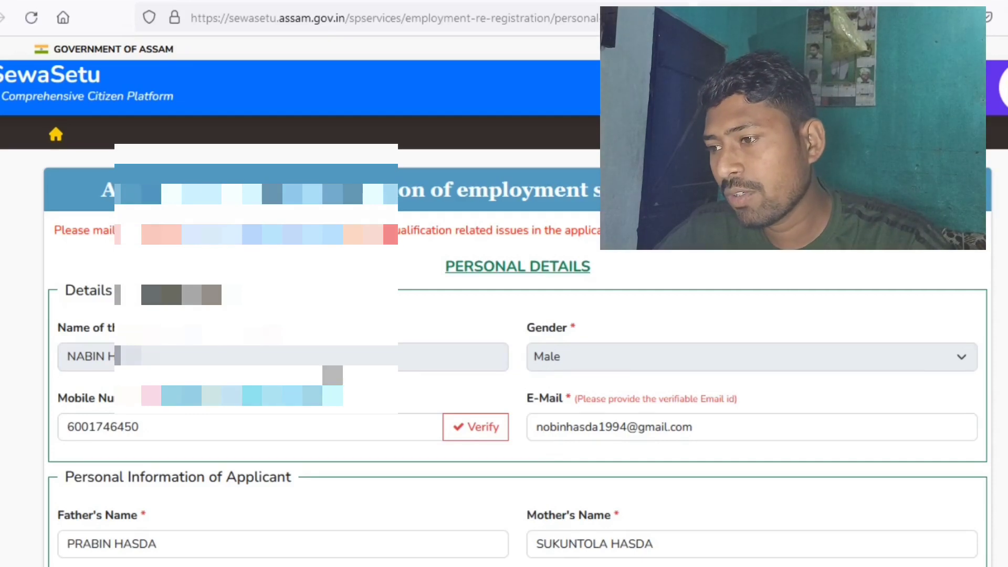
- Review the Current Employment Status options on the Personal Details form
{"action": "scroll", "coordinate": [452, 299], "scroll_direction": "down", "scroll_amount": 4}
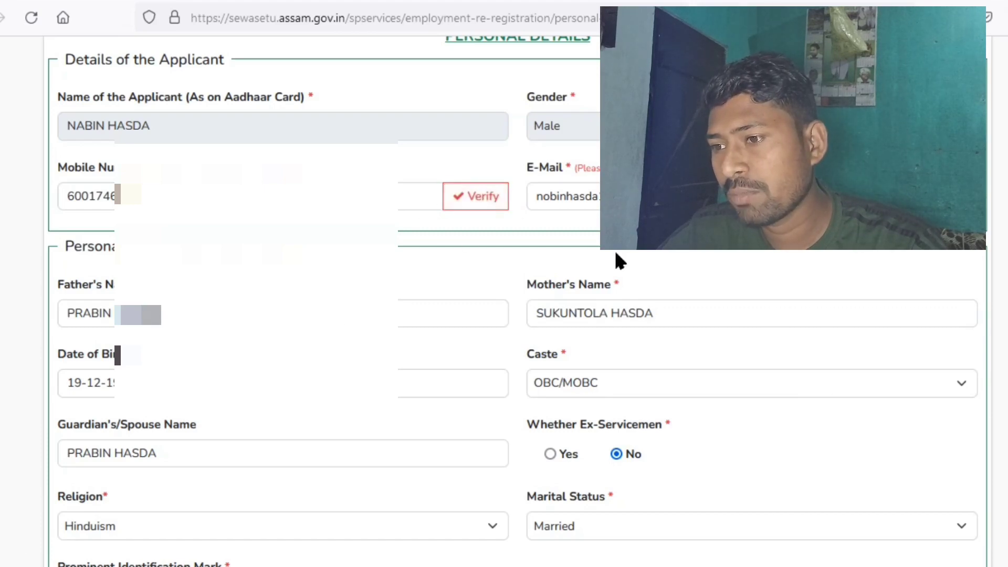
{"action": "scroll", "coordinate": [549, 270], "scroll_direction": "down", "scroll_amount": 4}
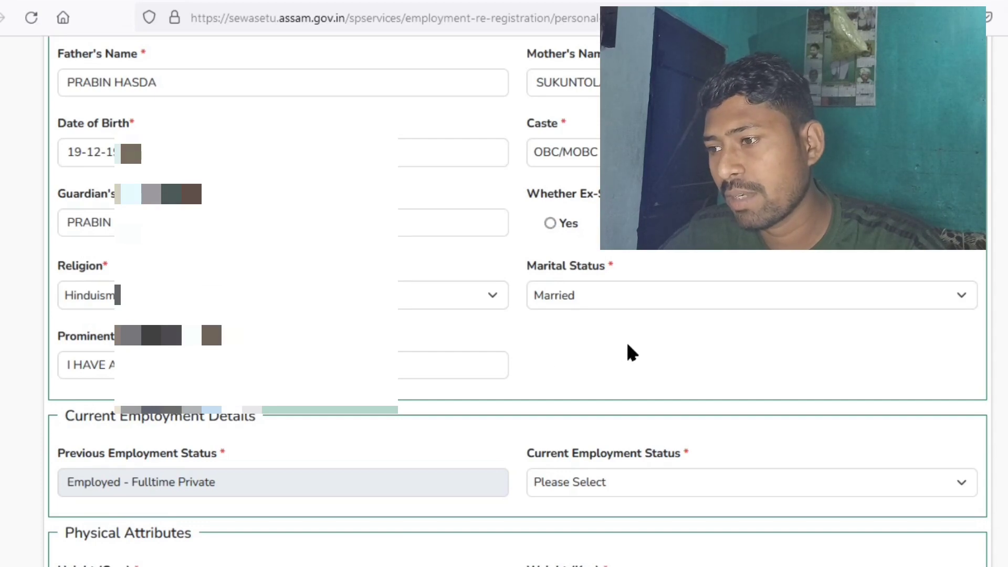
{"action": "scroll", "coordinate": [626, 340], "scroll_direction": "down", "scroll_amount": 5}
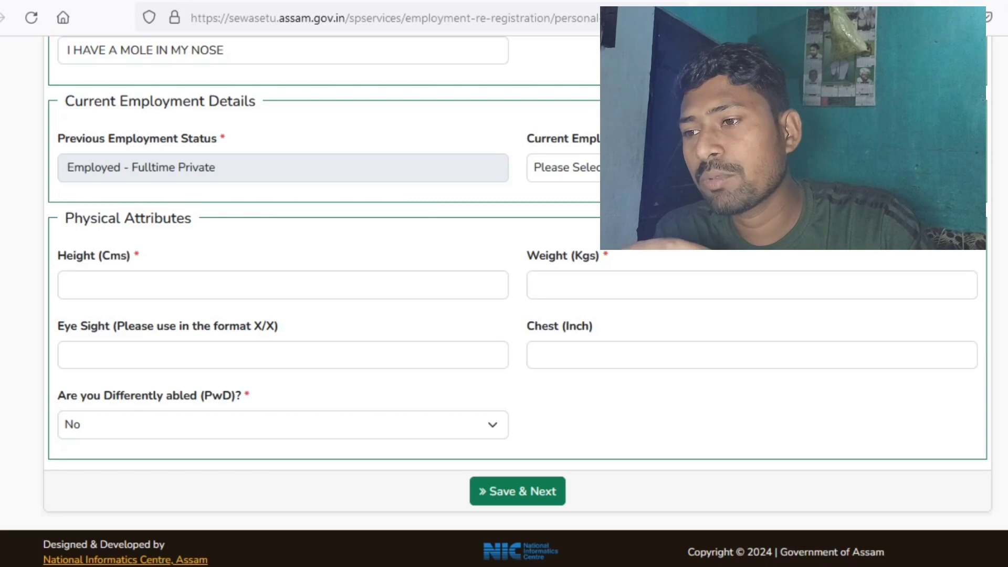
{"action": "left_click", "coordinate": [564, 167]}
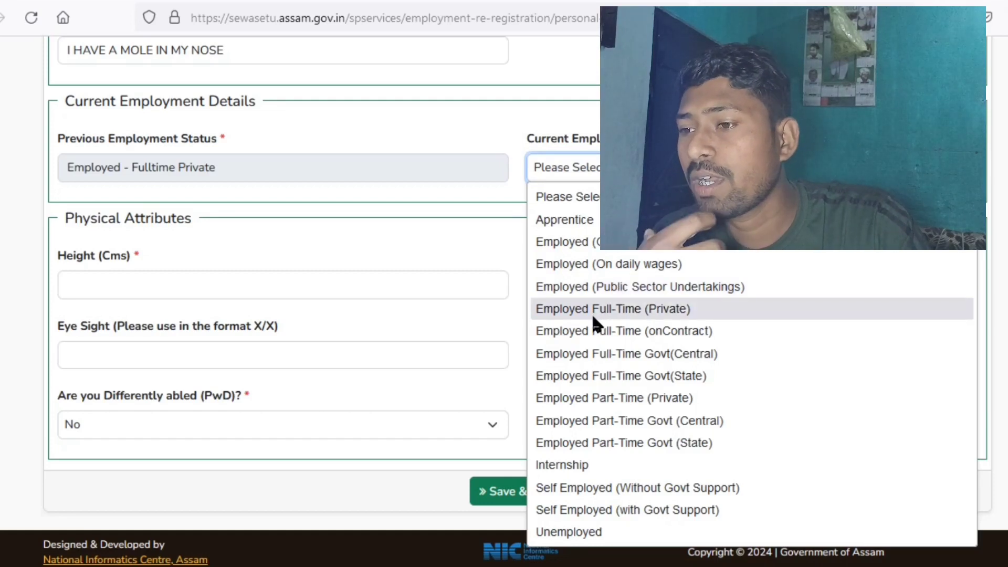
{"action": "left_click", "coordinate": [382, 251]}
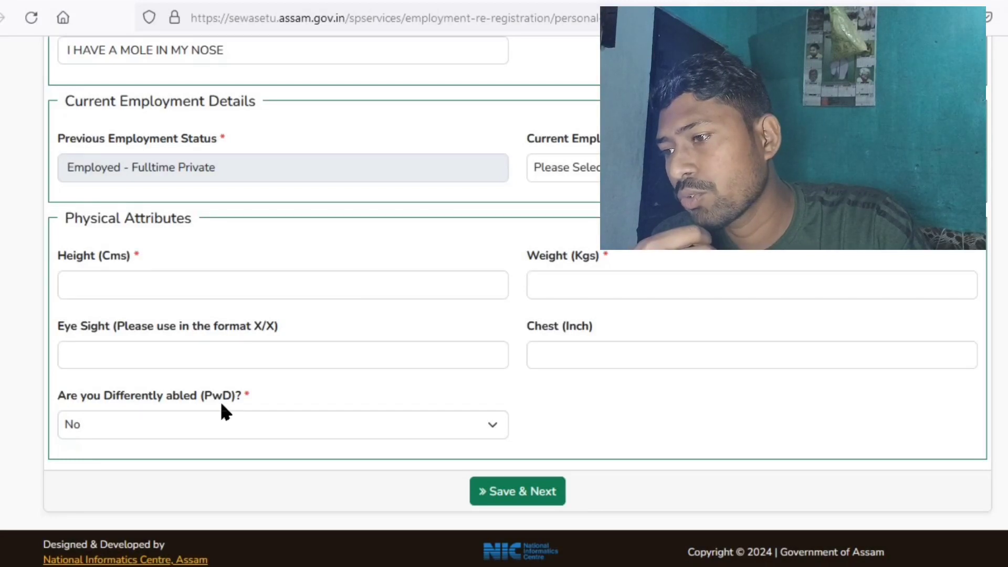
- Keep the differently abled answer as No and leave Eye Sight empty
{"action": "left_click", "coordinate": [210, 419]}
{"action": "left_click", "coordinate": [67, 488]}
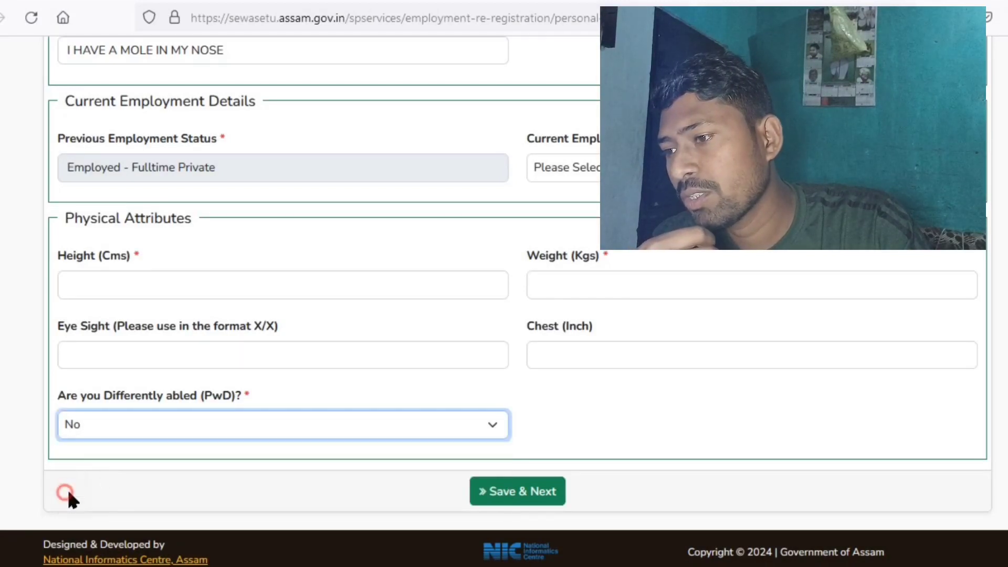
{"action": "left_click", "coordinate": [283, 359]}
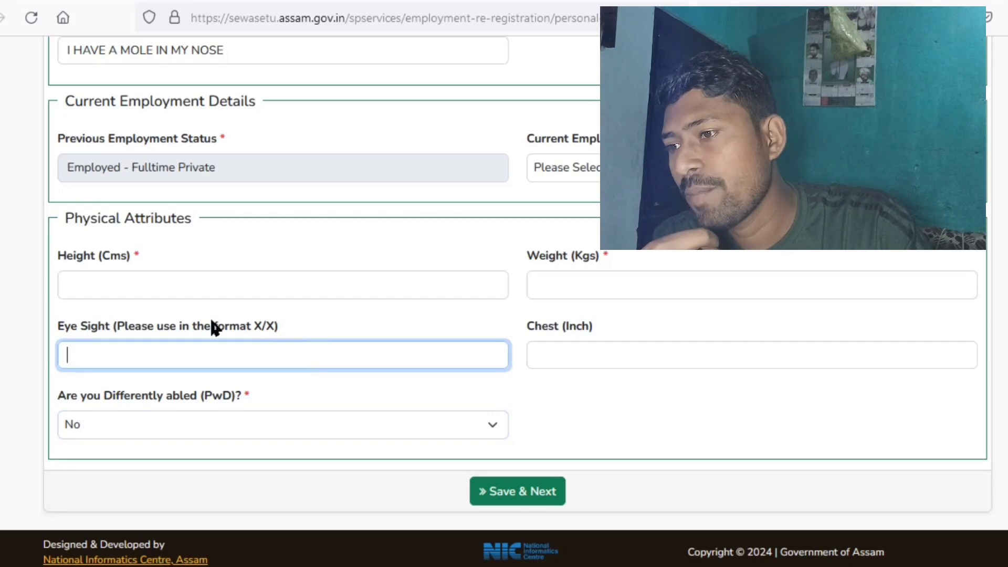
{"action": "left_click", "coordinate": [140, 311]}
{"action": "scroll", "coordinate": [362, 215], "scroll_direction": "up", "scroll_amount": 10}
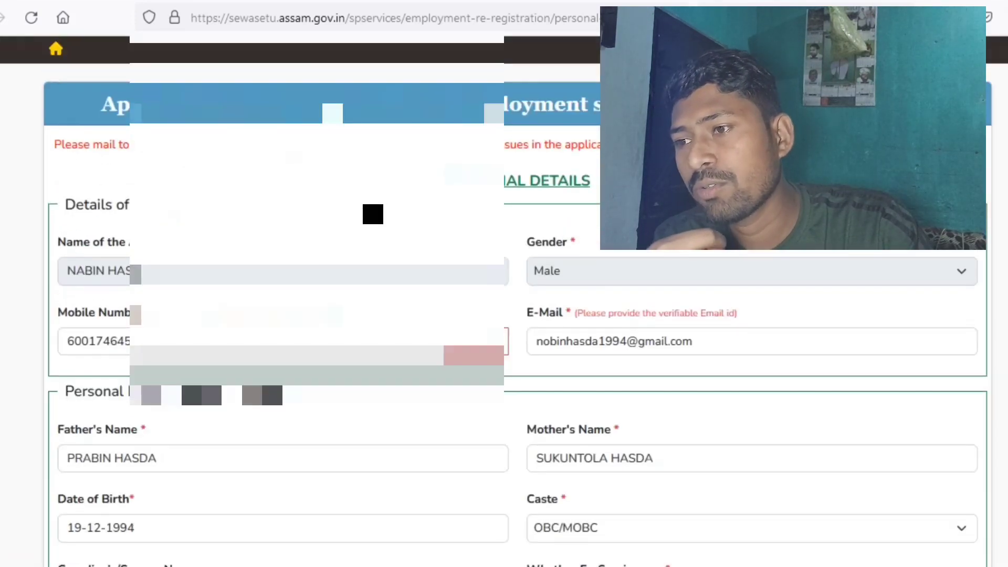
{"action": "scroll", "coordinate": [372, 214], "scroll_direction": "down", "scroll_amount": 7}
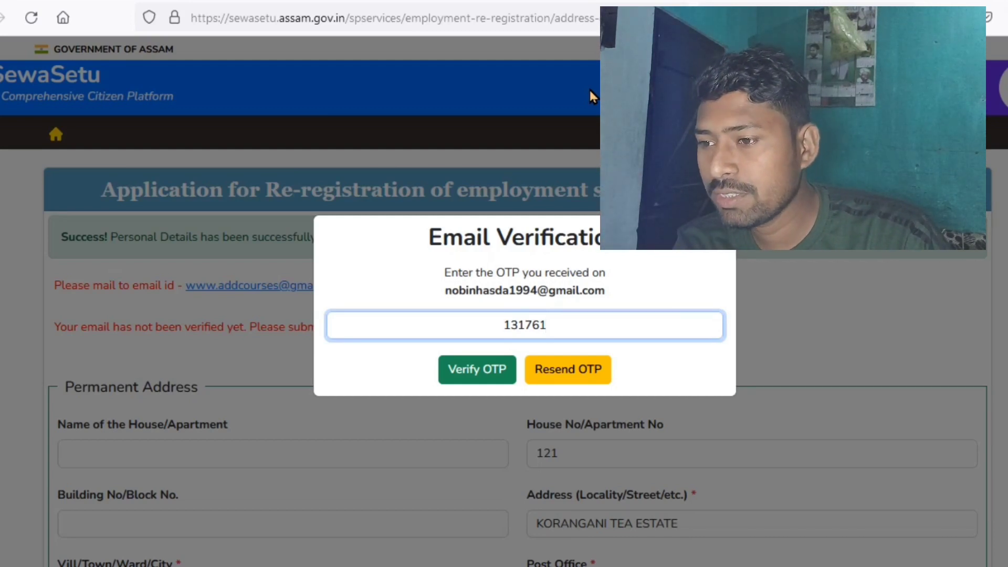
- Submit the e-mail verification OTP and review the prefilled Address Section
{"action": "left_click", "coordinate": [465, 369]}
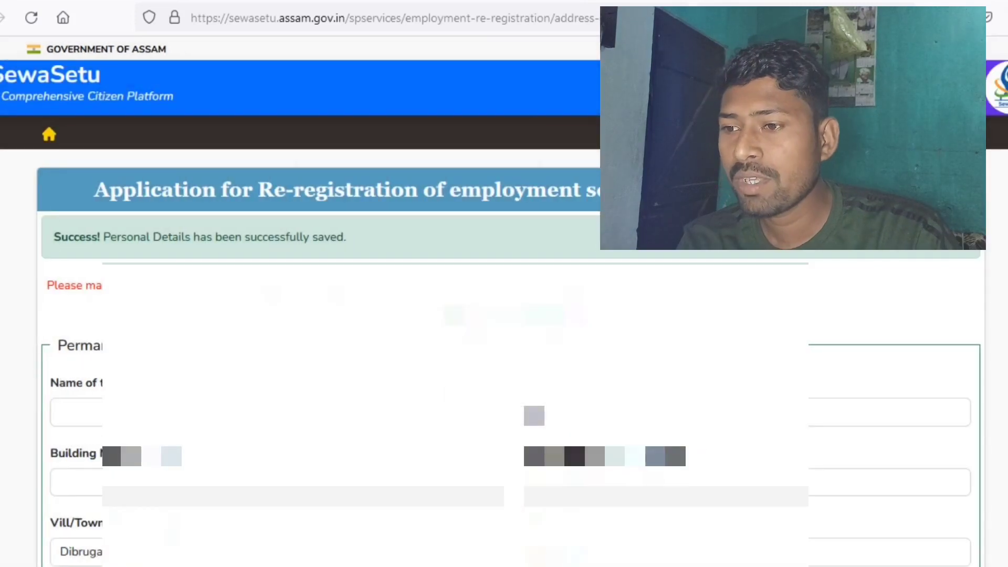
{"action": "scroll", "coordinate": [532, 458], "scroll_direction": "down", "scroll_amount": 2}
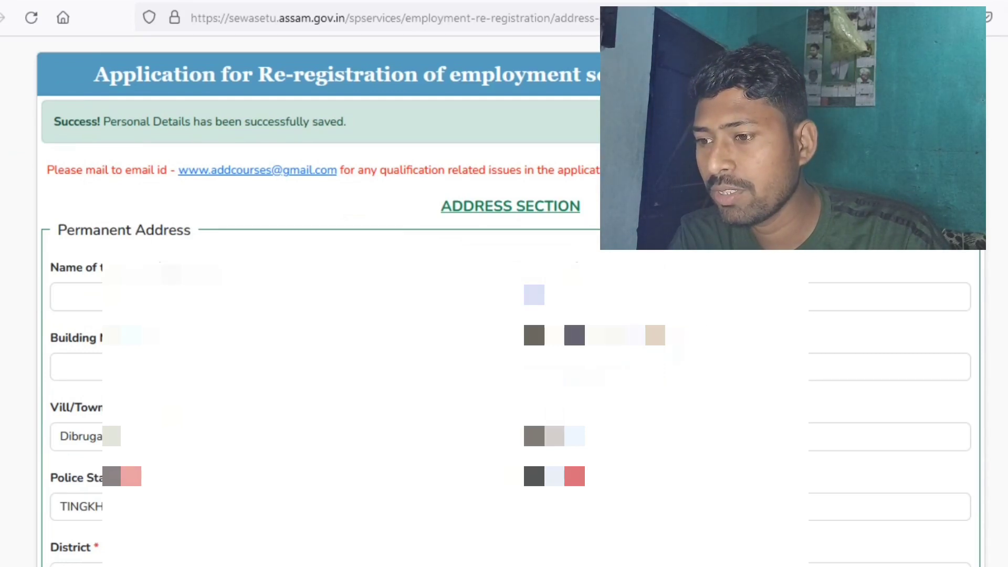
{"action": "scroll", "coordinate": [531, 458], "scroll_direction": "down", "scroll_amount": 4}
{"action": "scroll", "coordinate": [503, 315], "scroll_direction": "down", "scroll_amount": 2}
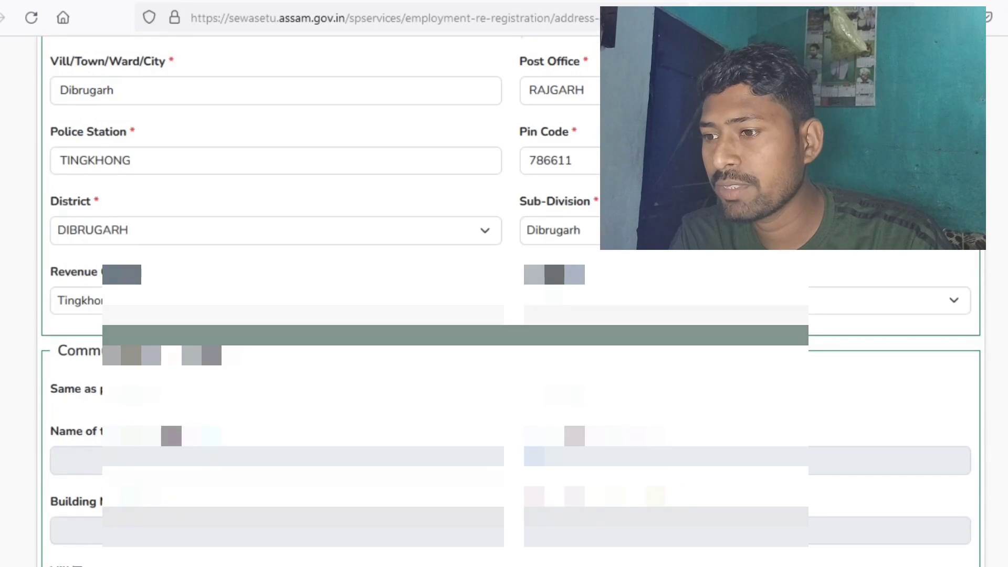
{"action": "scroll", "coordinate": [504, 315], "scroll_direction": "down", "scroll_amount": 4}
{"action": "scroll", "coordinate": [504, 315], "scroll_direction": "down", "scroll_amount": 2}
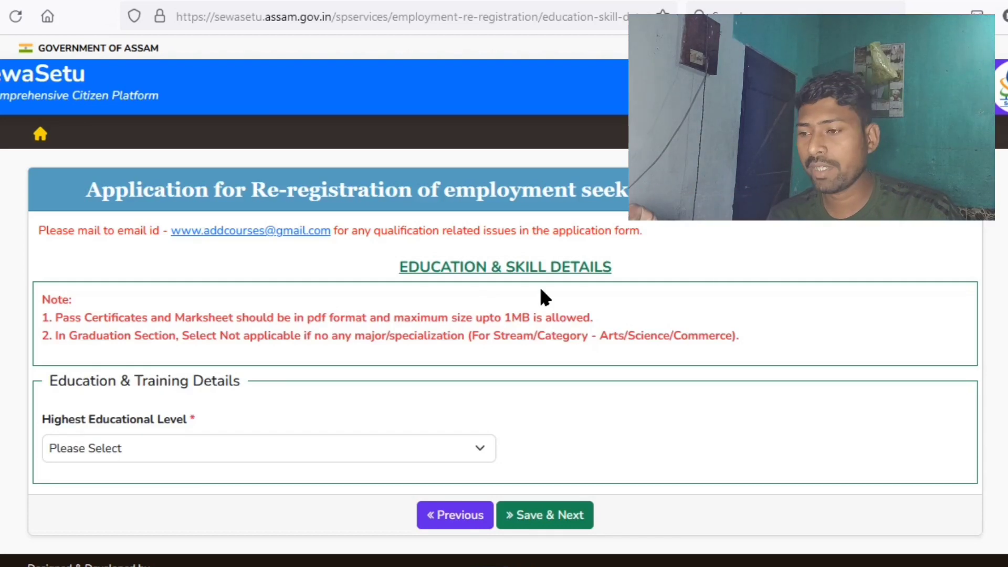
- Select Graduate as Highest Educational Level and review the 10th, 12th and Graduation sections
{"action": "scroll", "coordinate": [462, 362], "scroll_direction": "down", "scroll_amount": 1}
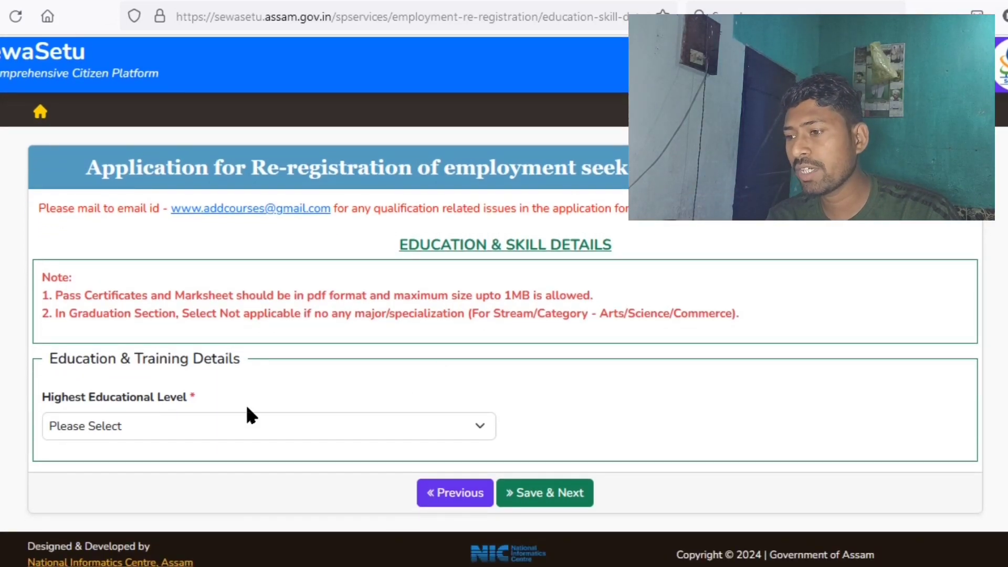
{"action": "left_click", "coordinate": [194, 436]}
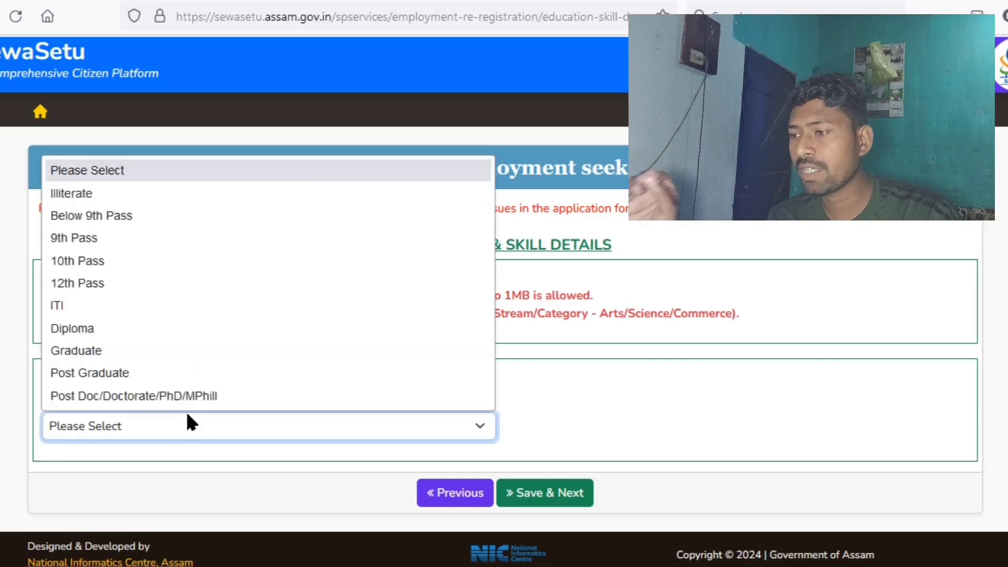
{"action": "left_click", "coordinate": [77, 351]}
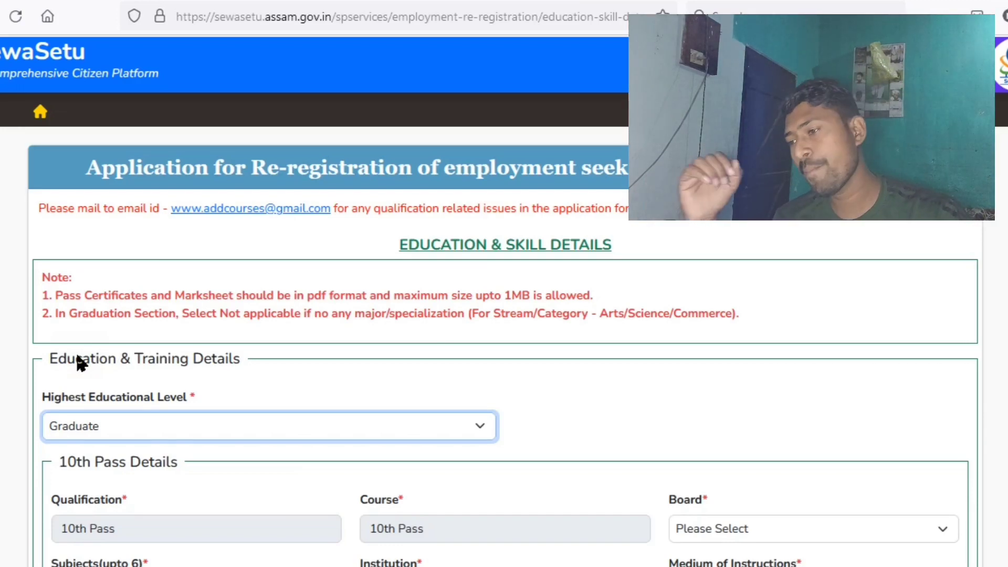
{"action": "scroll", "coordinate": [79, 360], "scroll_direction": "down", "scroll_amount": 5}
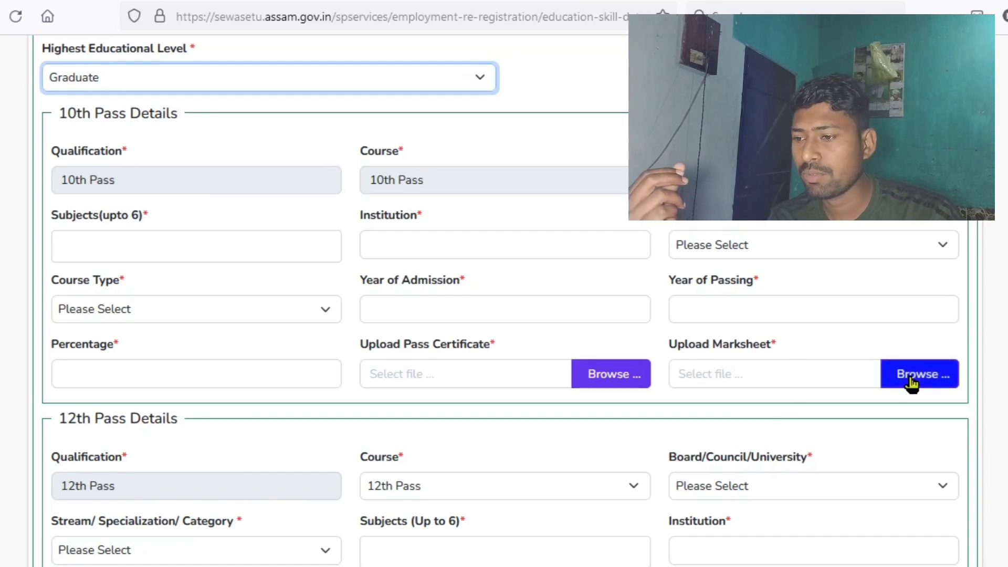
{"action": "scroll", "coordinate": [737, 376], "scroll_direction": "down", "scroll_amount": 5}
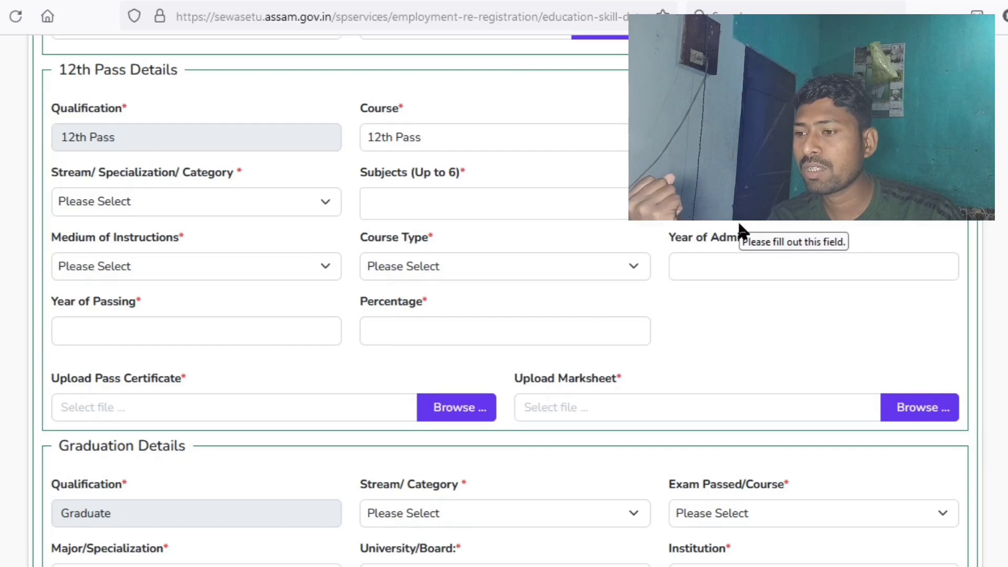
{"action": "scroll", "coordinate": [674, 354], "scroll_direction": "down", "scroll_amount": 1}
{"action": "scroll", "coordinate": [671, 347], "scroll_direction": "down", "scroll_amount": 5}
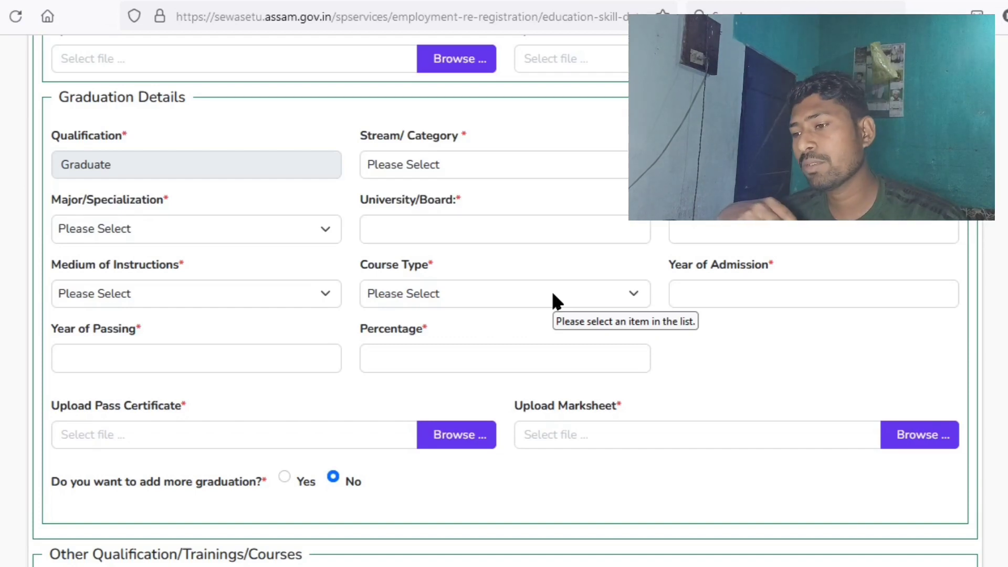
{"action": "scroll", "coordinate": [556, 302], "scroll_direction": "down", "scroll_amount": 4}
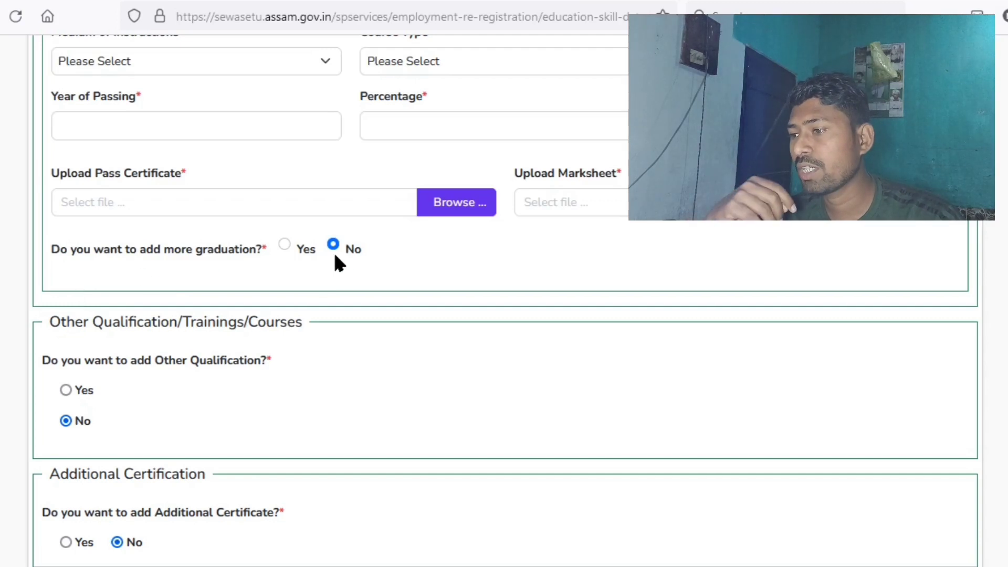
{"action": "scroll", "coordinate": [355, 254], "scroll_direction": "down", "scroll_amount": 2}
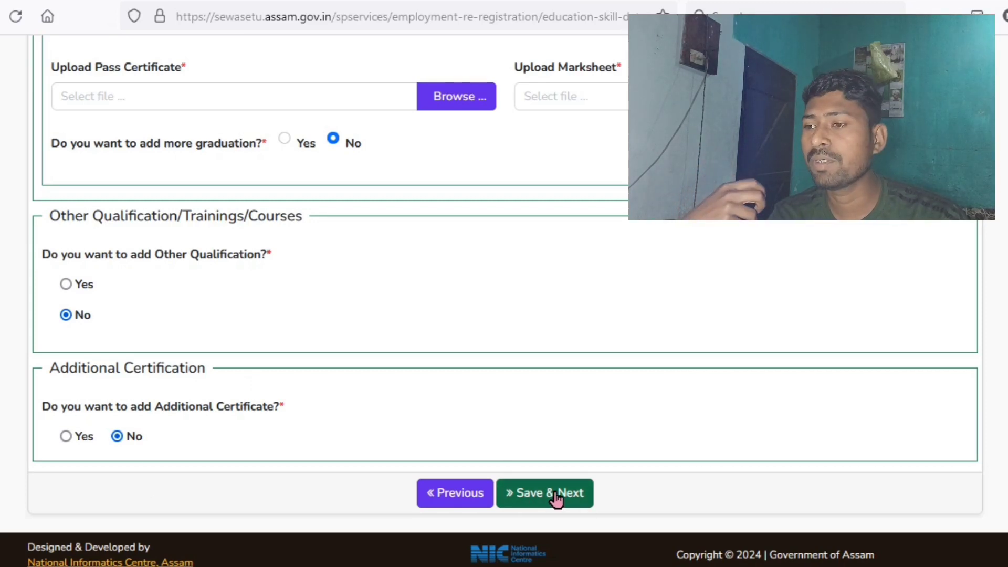
{"action": "scroll", "coordinate": [545, 371], "scroll_direction": "up", "scroll_amount": 10}
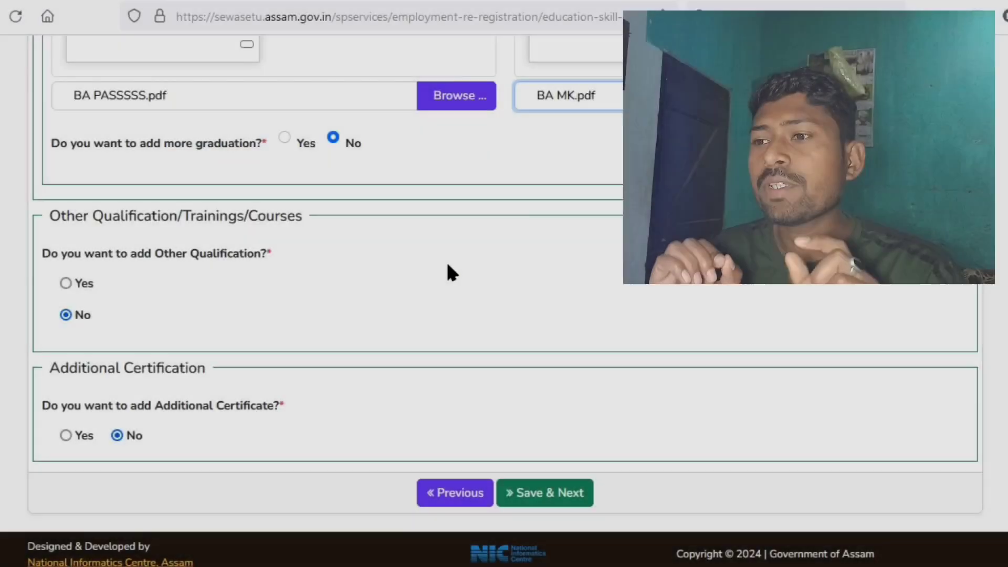
- Confirm Regular as the 12th Pass course type
{"action": "scroll", "coordinate": [448, 270], "scroll_direction": "up", "scroll_amount": 8}
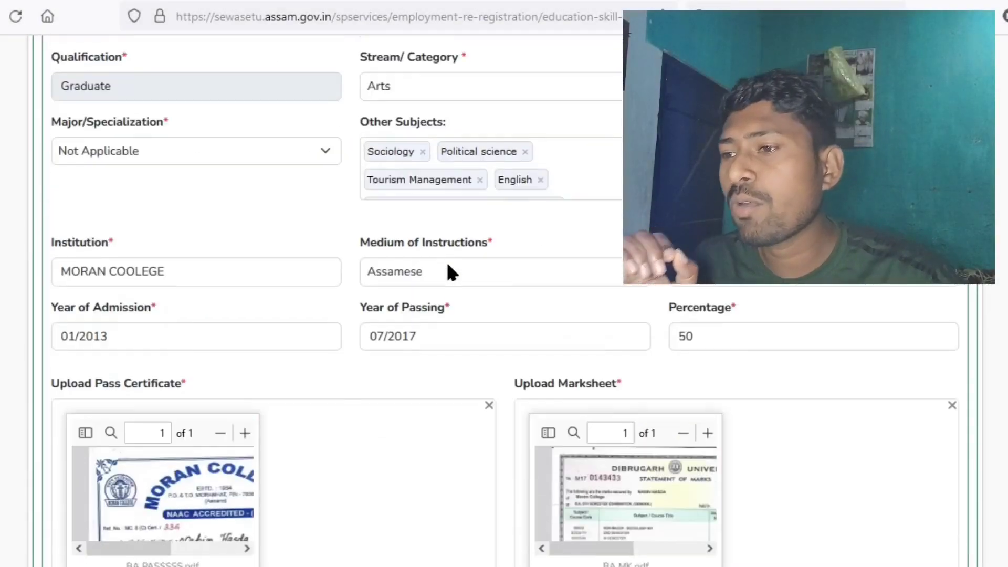
{"action": "scroll", "coordinate": [448, 270], "scroll_direction": "up", "scroll_amount": 12}
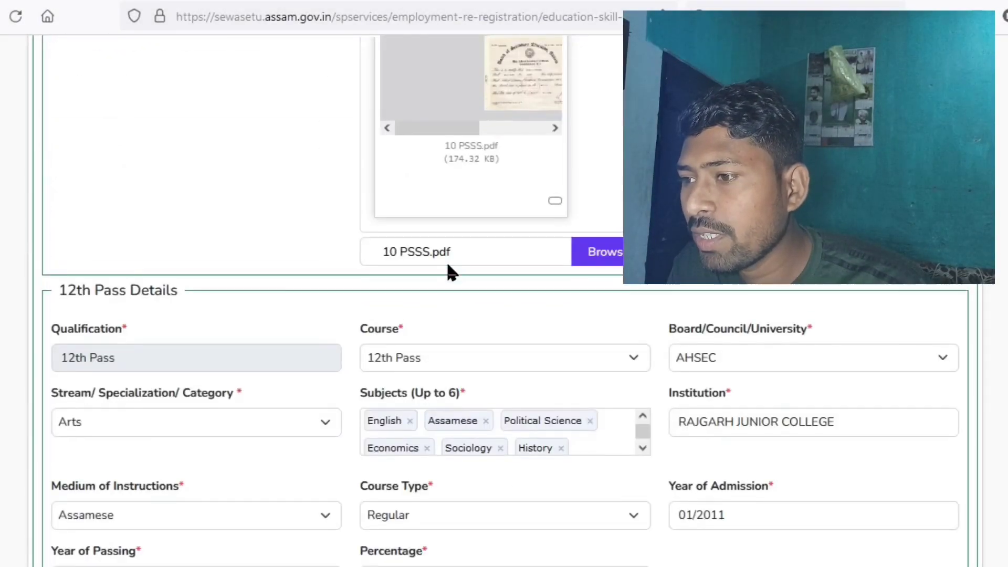
{"action": "scroll", "coordinate": [189, 349], "scroll_direction": "down", "scroll_amount": 4}
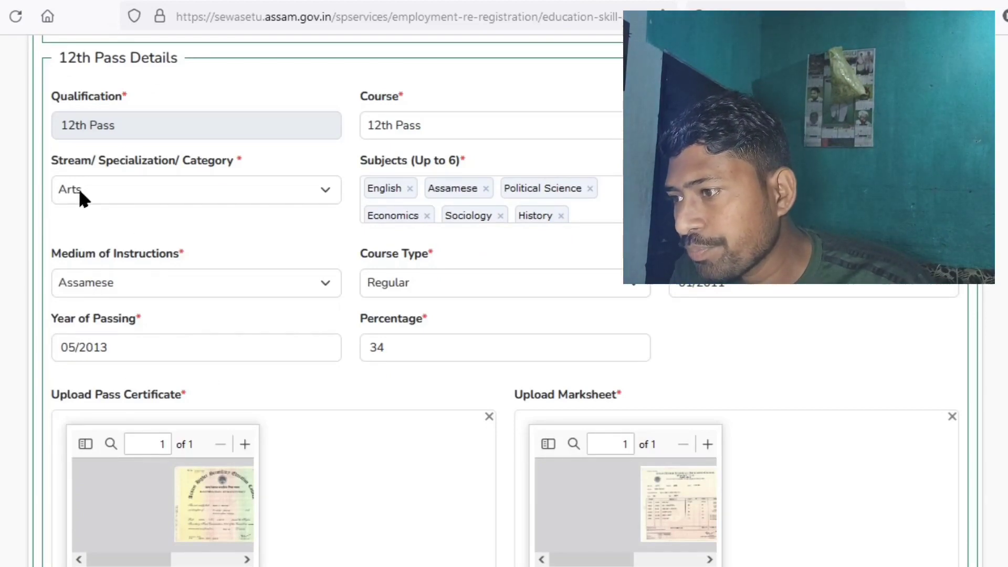
{"action": "scroll", "coordinate": [80, 197], "scroll_direction": "down", "scroll_amount": 4}
{"action": "scroll", "coordinate": [90, 199], "scroll_direction": "up", "scroll_amount": 2}
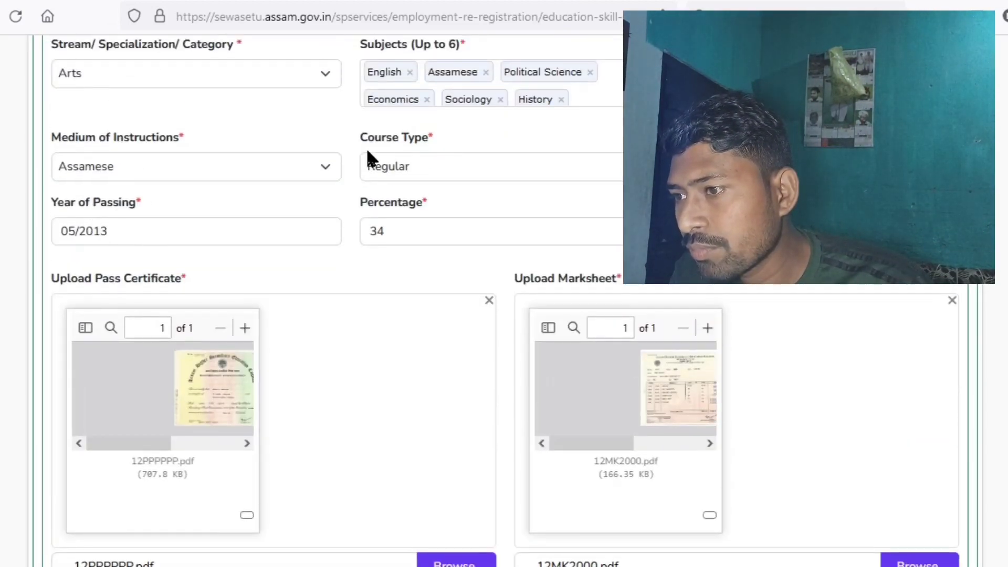
{"action": "left_click", "coordinate": [493, 168]}
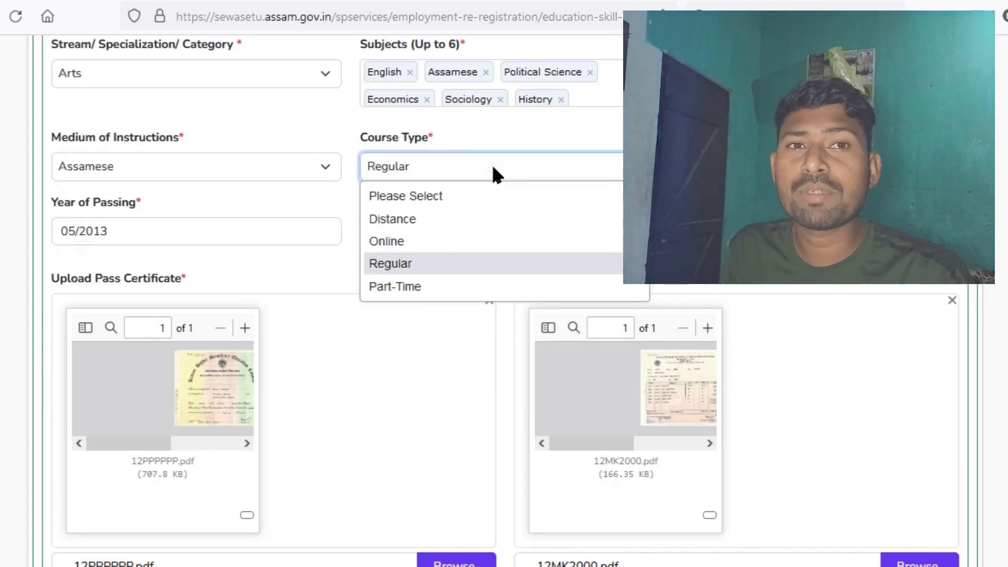
{"action": "left_click", "coordinate": [426, 264]}
- Review the remaining education sections and save them with Save & Next
{"action": "scroll", "coordinate": [400, 270], "scroll_direction": "up", "scroll_amount": 15}
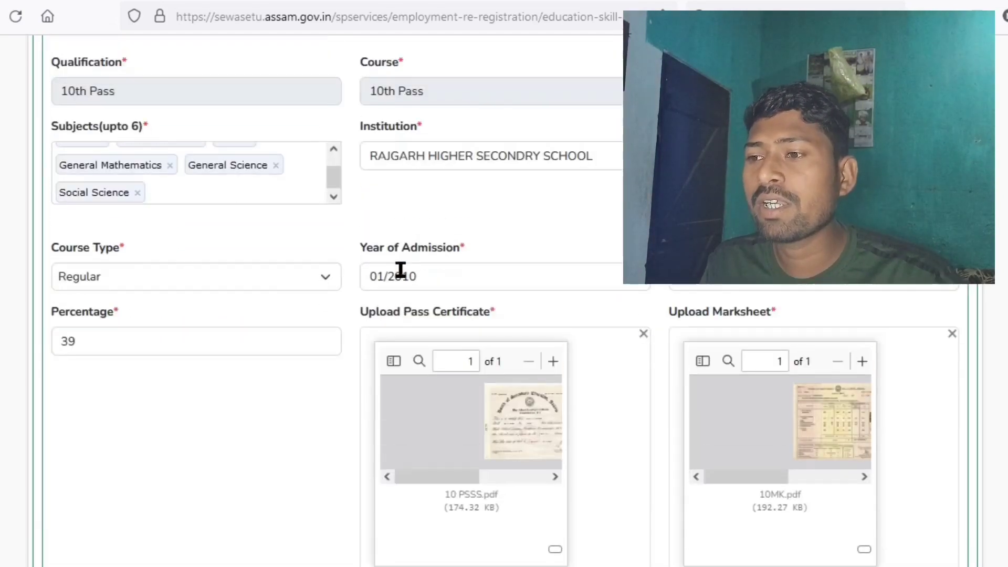
{"action": "scroll", "coordinate": [400, 270], "scroll_direction": "down", "scroll_amount": 6}
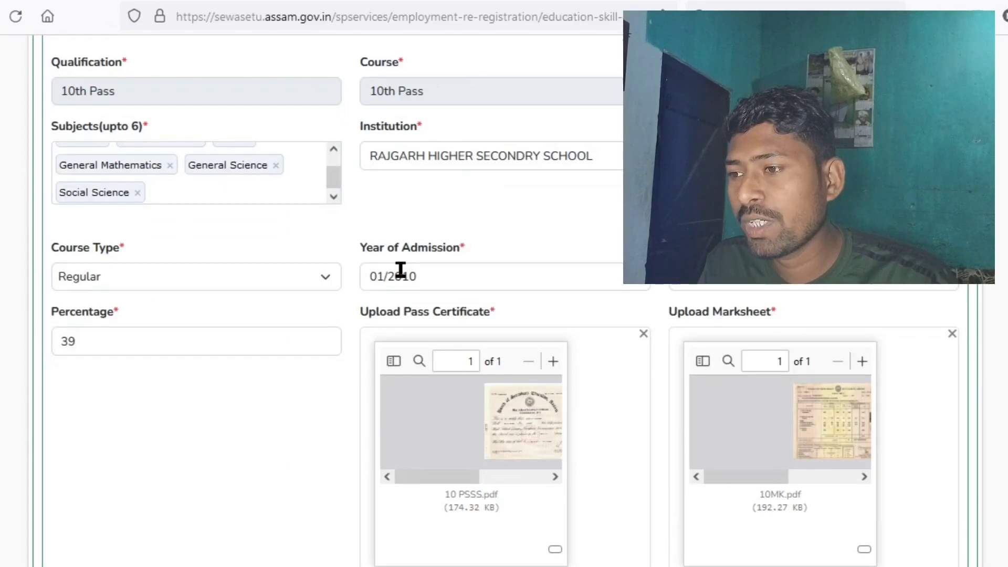
{"action": "scroll", "coordinate": [401, 269], "scroll_direction": "down", "scroll_amount": 4}
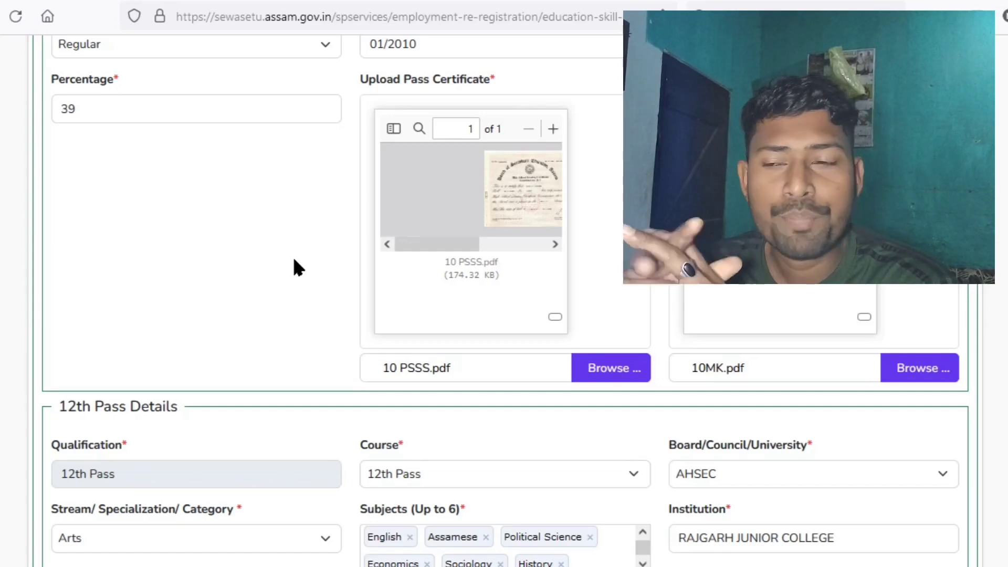
{"action": "scroll", "coordinate": [294, 268], "scroll_direction": "down", "scroll_amount": 15}
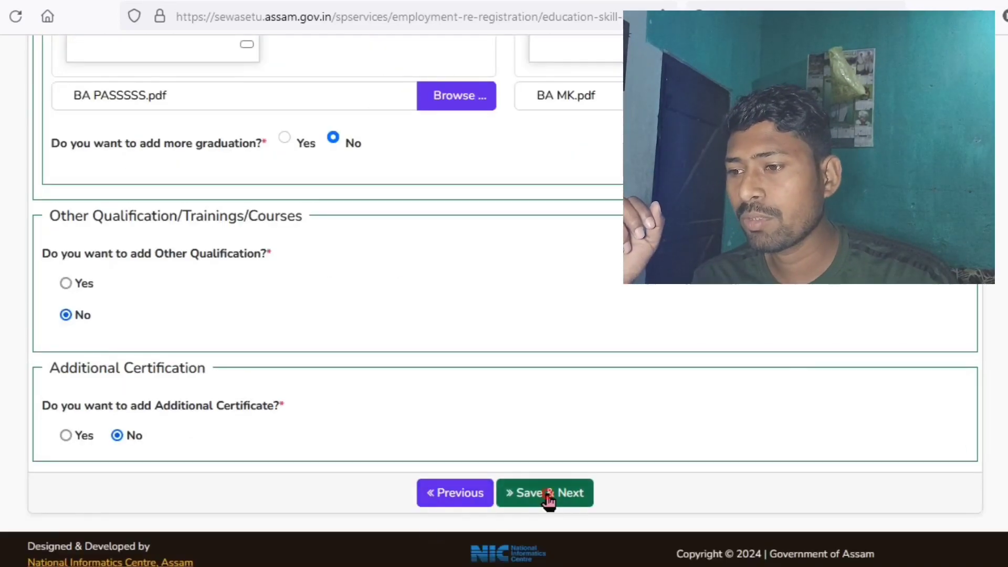
{"action": "left_click", "coordinate": [548, 499]}
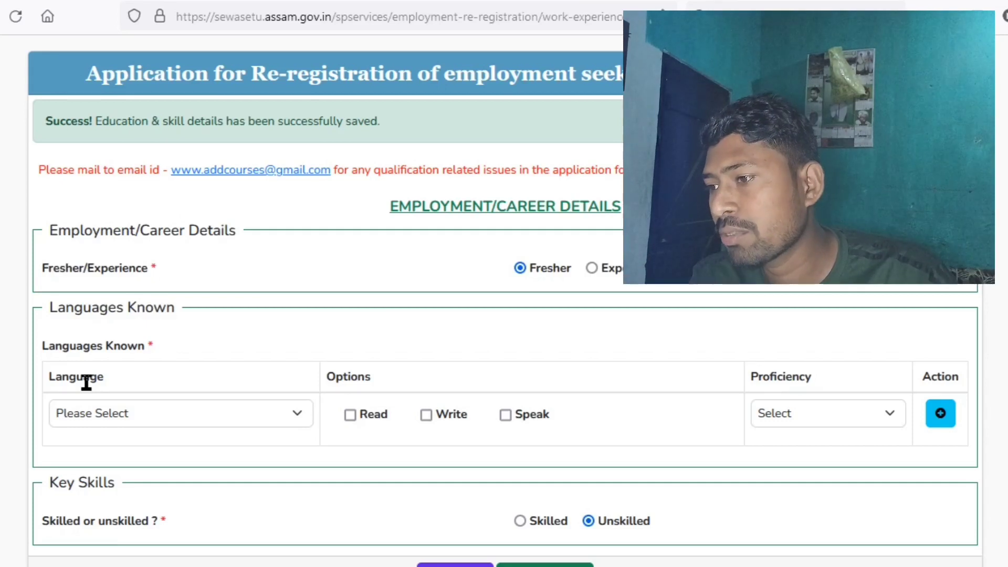
- Add English (read, write, speak, Proficient) under Languages Known, plus a second language row
{"action": "left_click", "coordinate": [120, 414]}
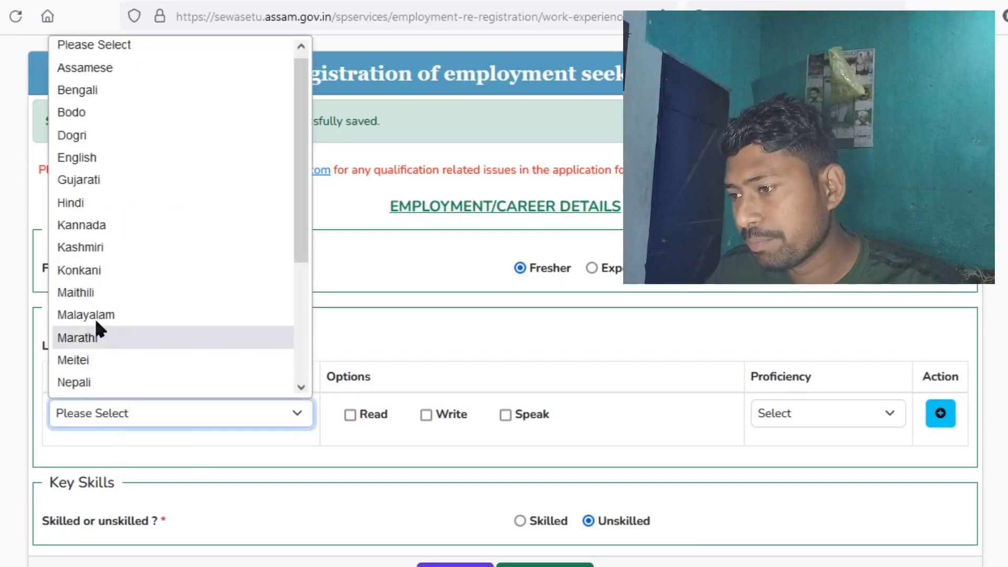
{"action": "left_click", "coordinate": [80, 159]}
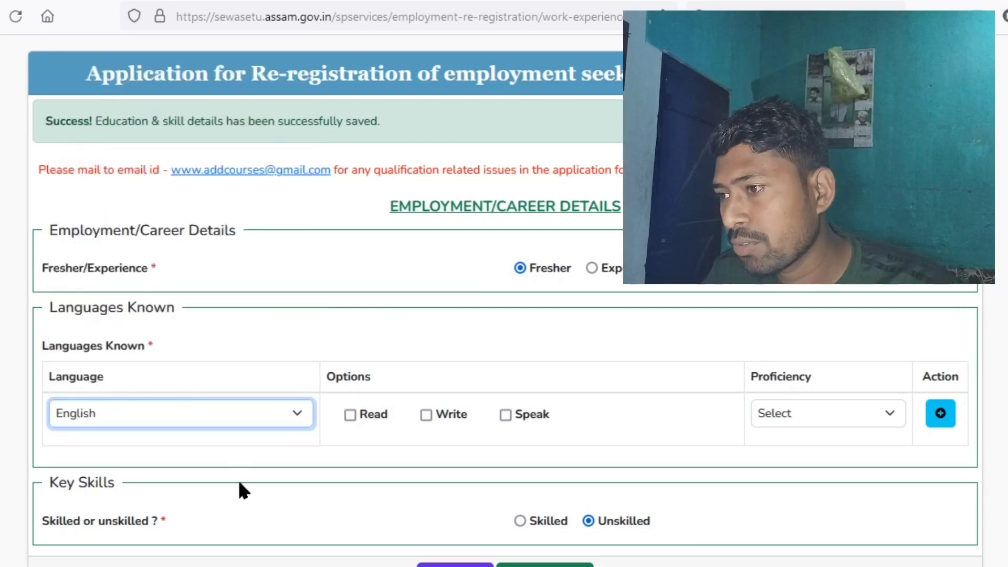
{"action": "left_click", "coordinate": [351, 415]}
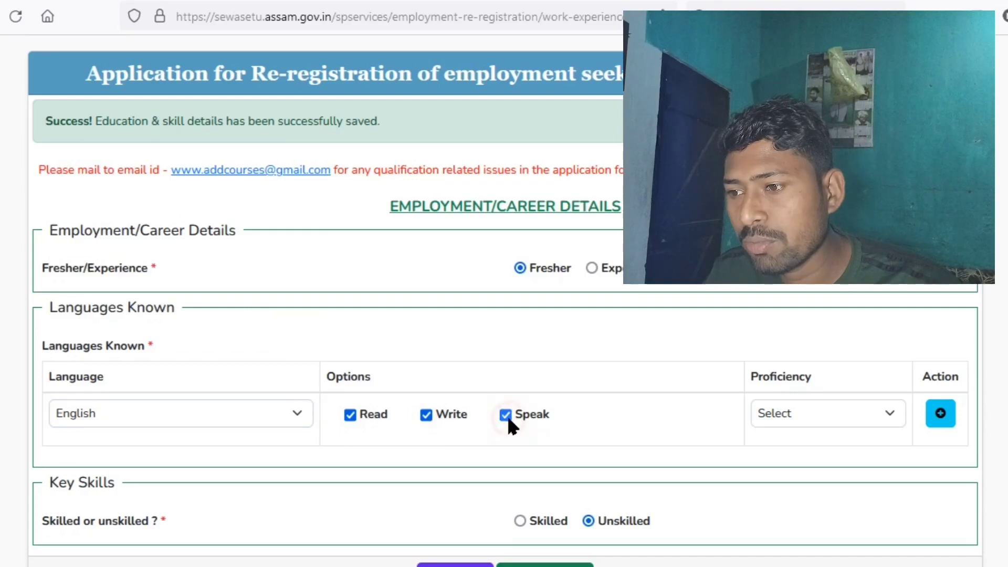
{"action": "left_click", "coordinate": [832, 415]}
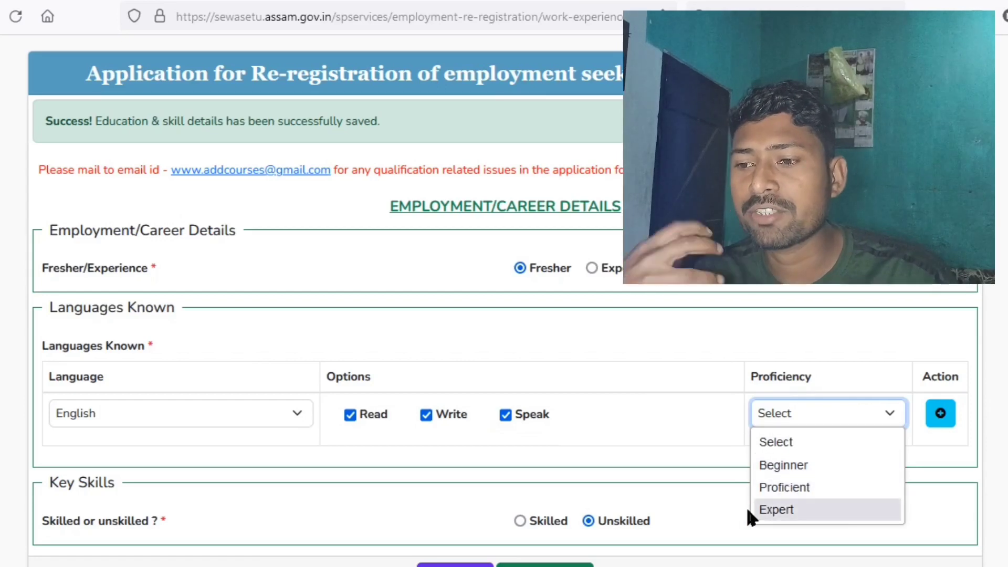
{"action": "left_click", "coordinate": [782, 491]}
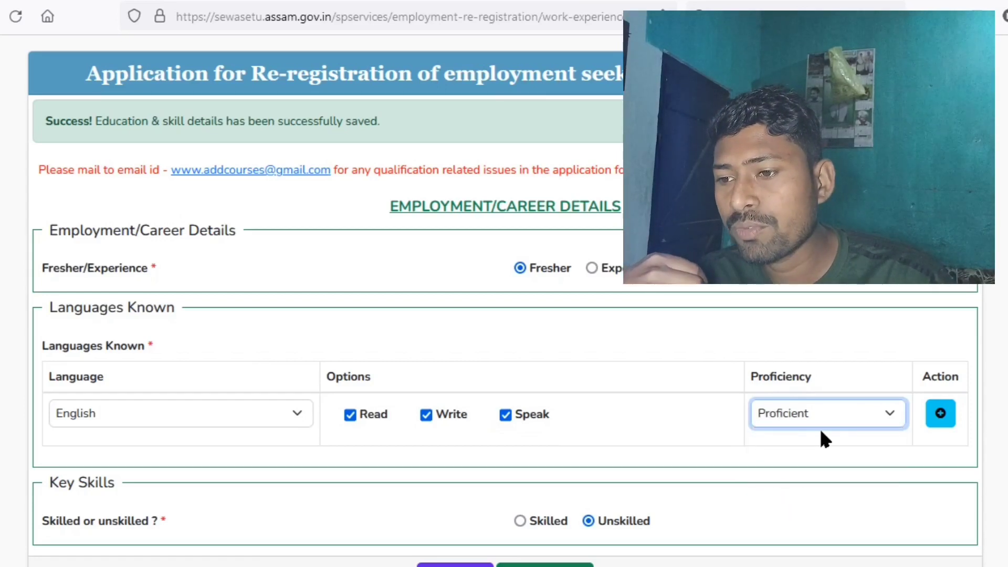
{"action": "left_click", "coordinate": [942, 414]}
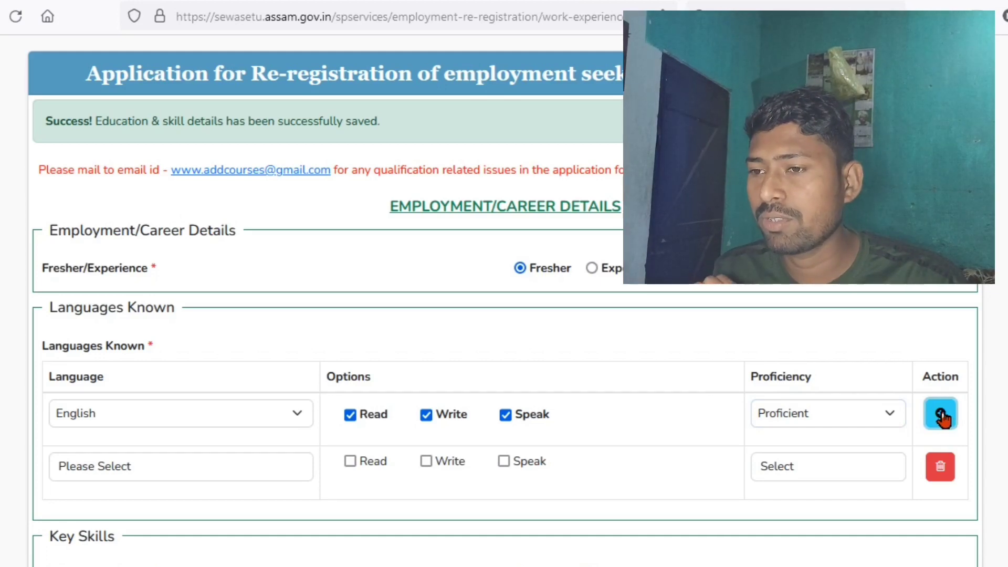
{"action": "scroll", "coordinate": [692, 325], "scroll_direction": "down", "scroll_amount": 2}
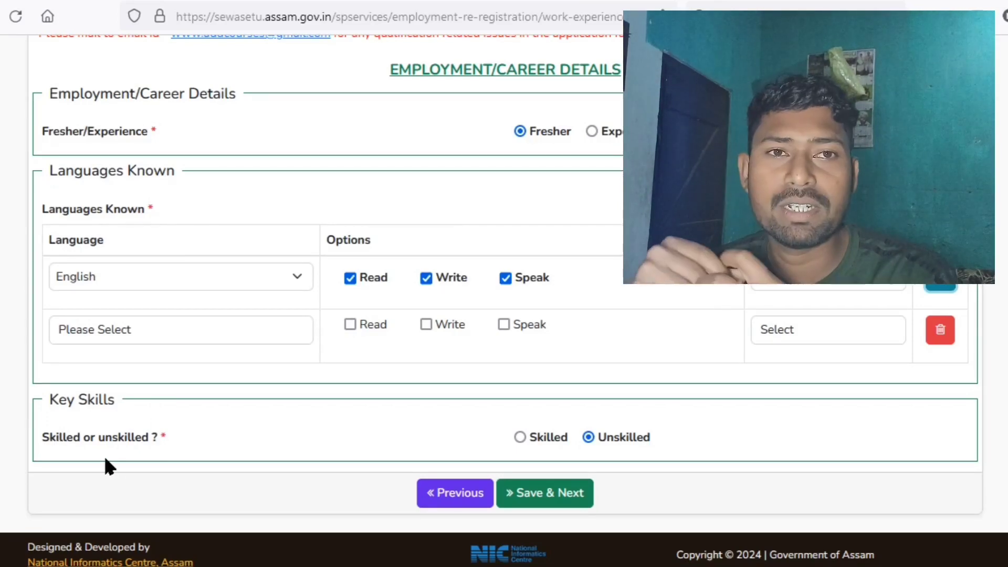
- Save the career and language details, keep Employment Exchange- Namrup as the office, and continue
{"action": "left_click", "coordinate": [549, 496]}
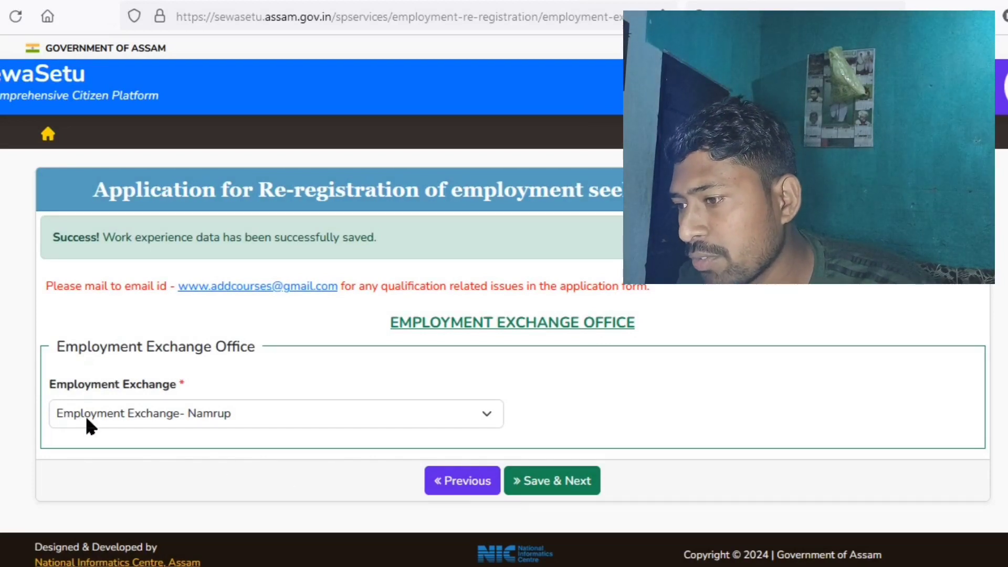
{"action": "left_click", "coordinate": [261, 414]}
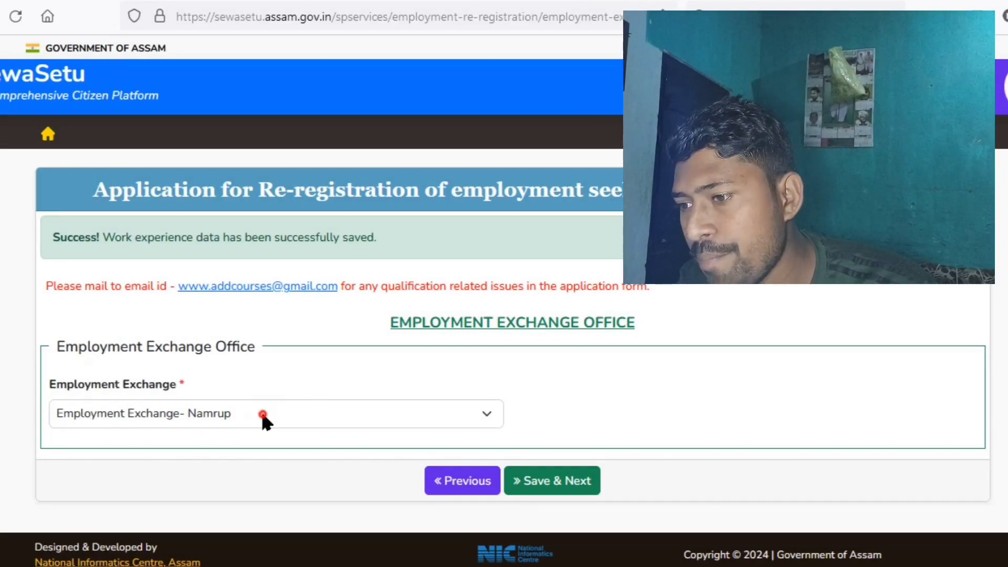
{"action": "left_click", "coordinate": [262, 414]}
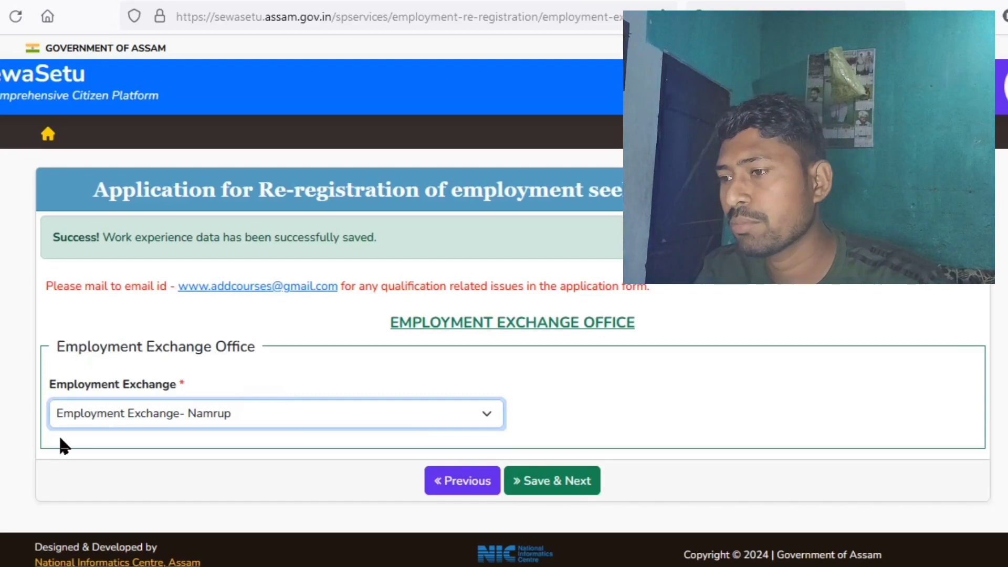
{"action": "left_click", "coordinate": [544, 493]}
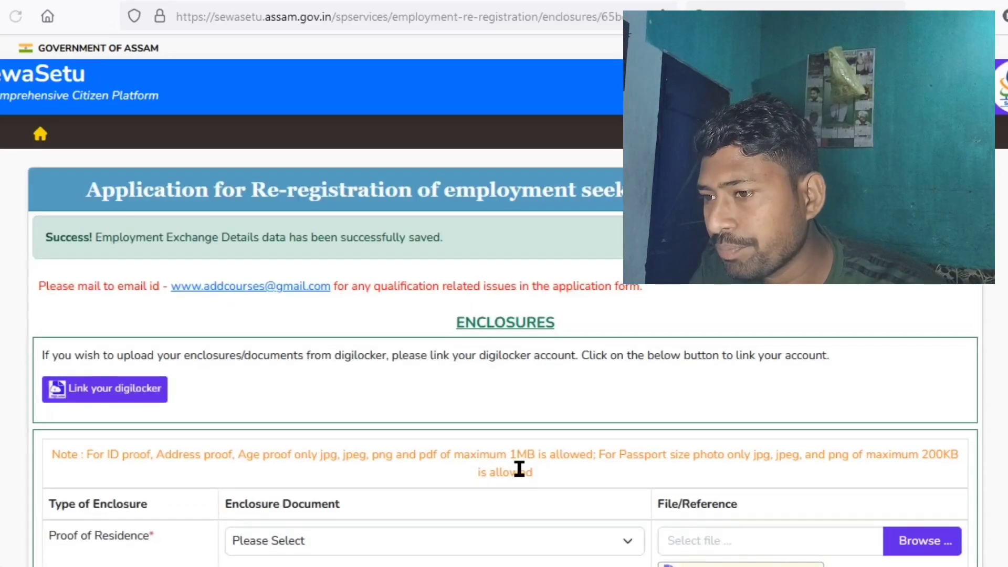
- Scroll the Enclosures document rows down to the Declaration and tick 'I hereby declare'
{"action": "scroll", "coordinate": [517, 463], "scroll_direction": "down", "scroll_amount": 8}
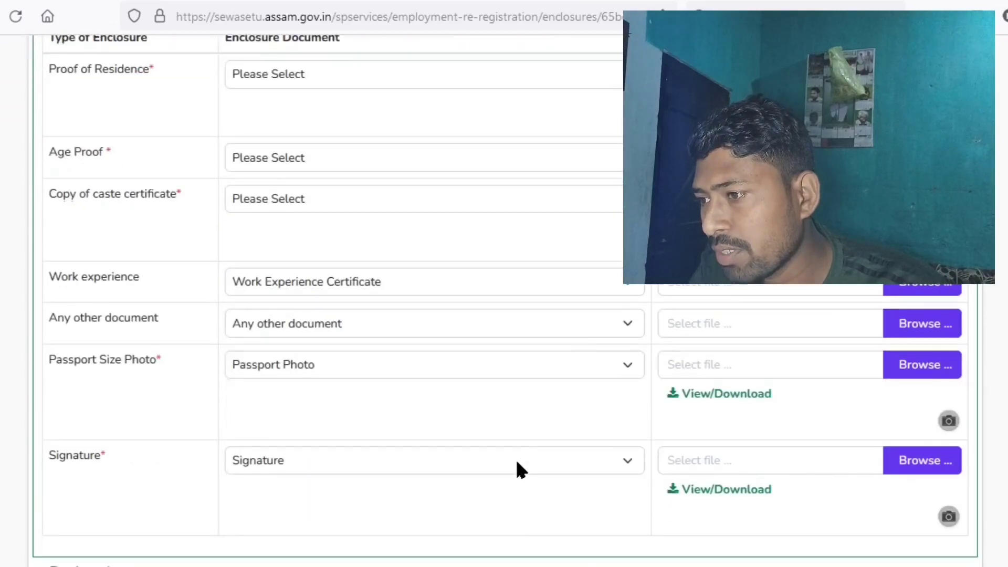
{"action": "scroll", "coordinate": [515, 458], "scroll_direction": "down", "scroll_amount": 3}
{"action": "scroll", "coordinate": [515, 457], "scroll_direction": "up", "scroll_amount": 7}
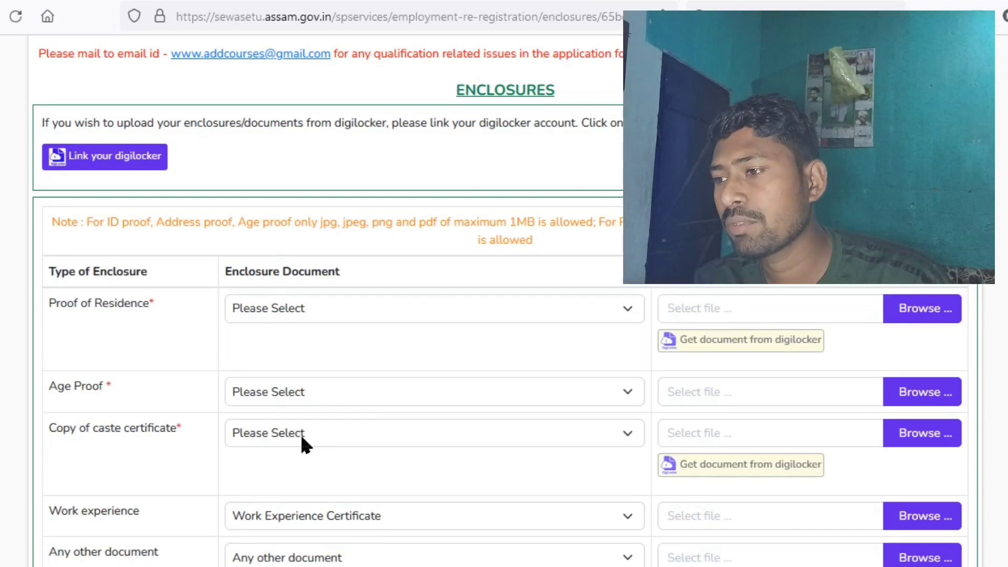
{"action": "scroll", "coordinate": [248, 446], "scroll_direction": "down", "scroll_amount": 4}
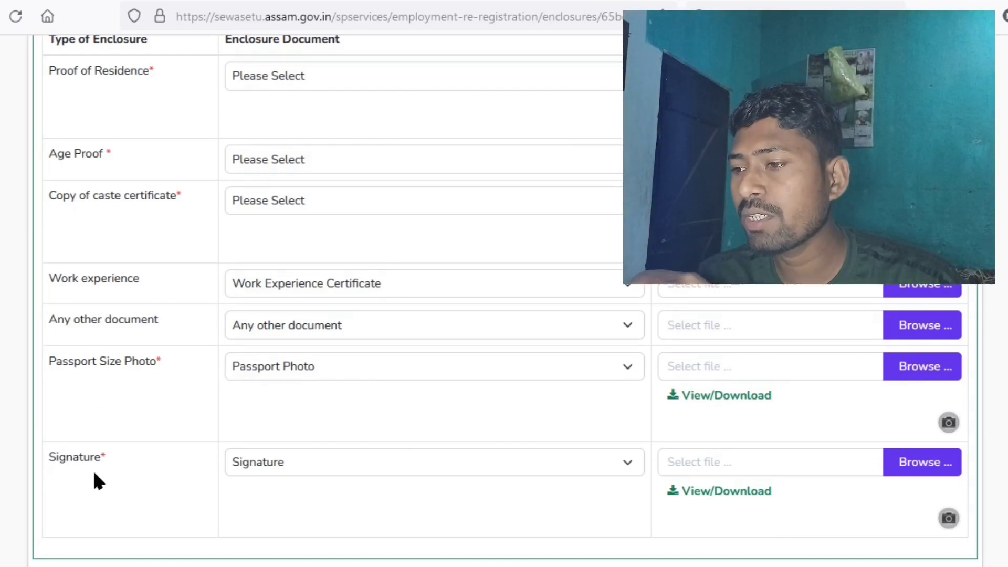
{"action": "scroll", "coordinate": [95, 475], "scroll_direction": "down", "scroll_amount": 3}
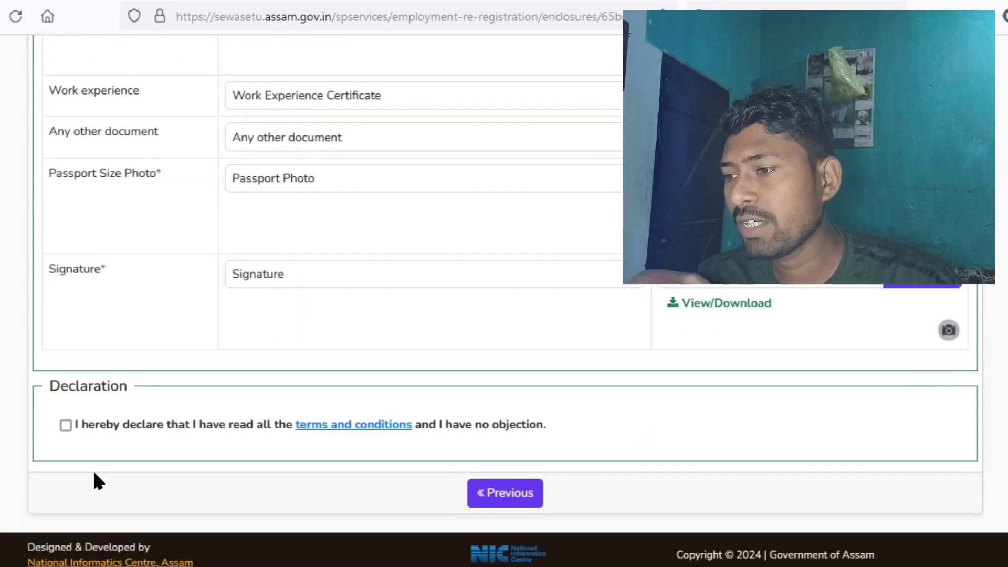
{"action": "left_click", "coordinate": [65, 424]}
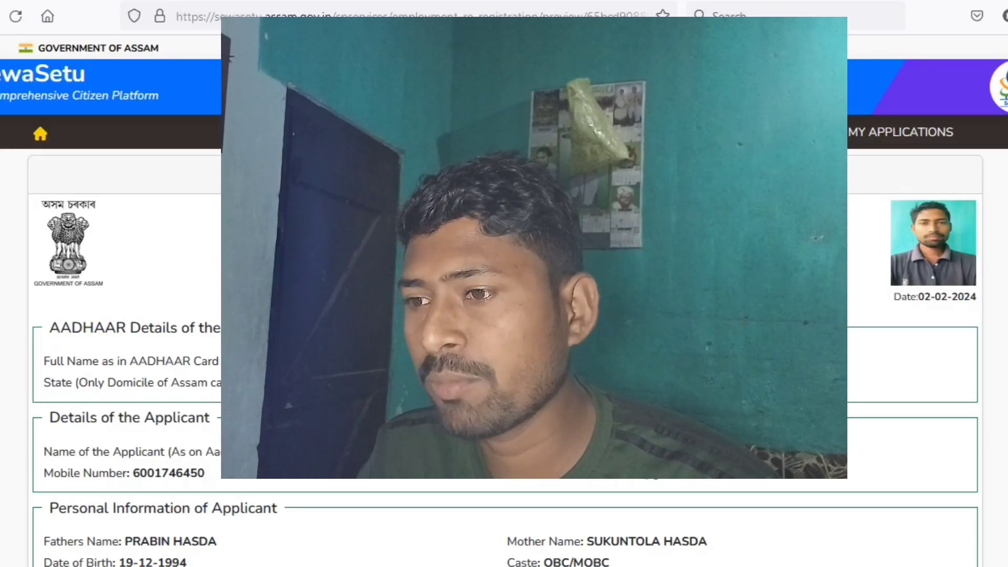
- Scroll through the re-registration application preview to review the applicant's photo and details
{"action": "scroll", "coordinate": [504, 315], "scroll_direction": "down", "scroll_amount": 15}
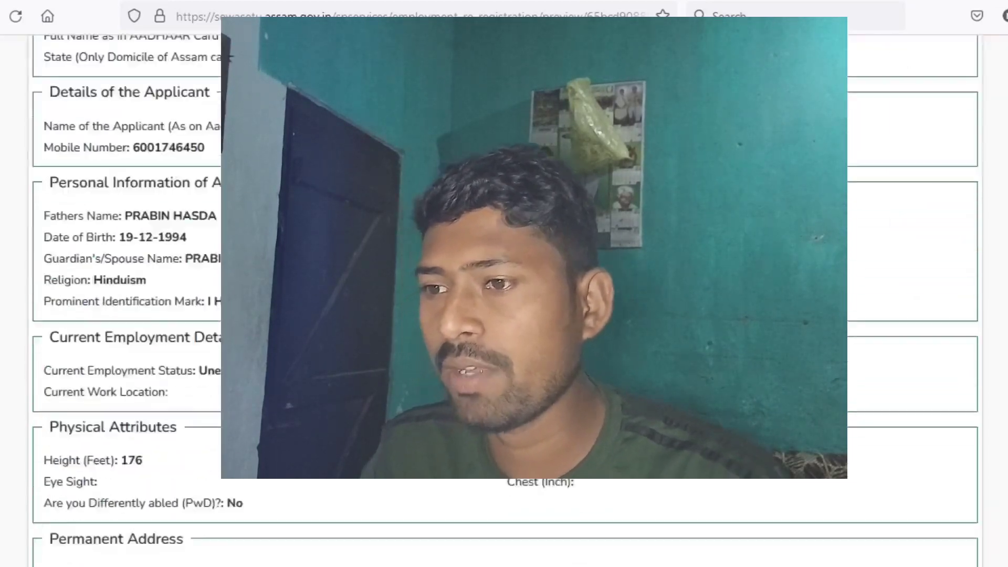
{"action": "scroll", "coordinate": [503, 315], "scroll_direction": "down", "scroll_amount": 10}
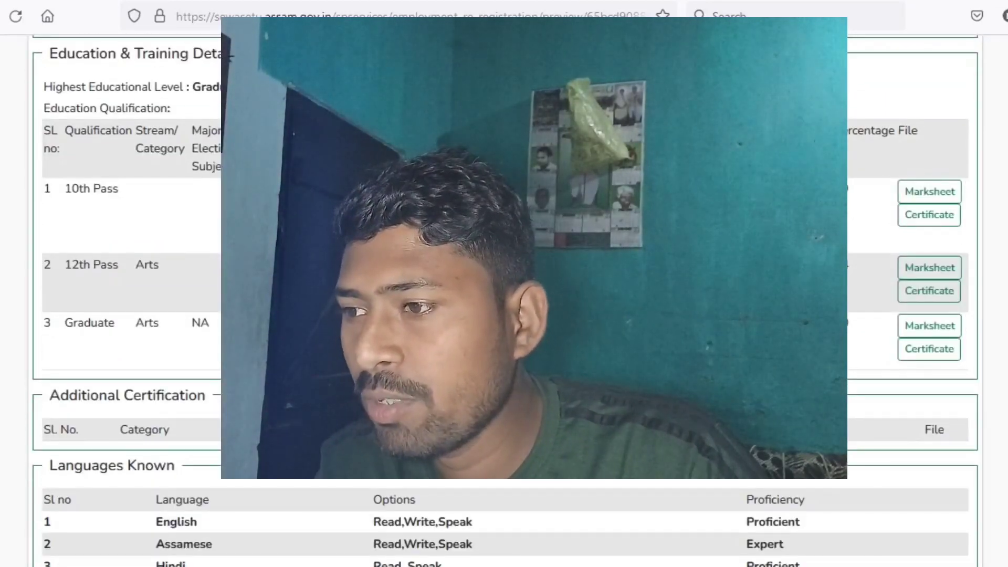
{"action": "scroll", "coordinate": [504, 315], "scroll_direction": "down", "scroll_amount": 4}
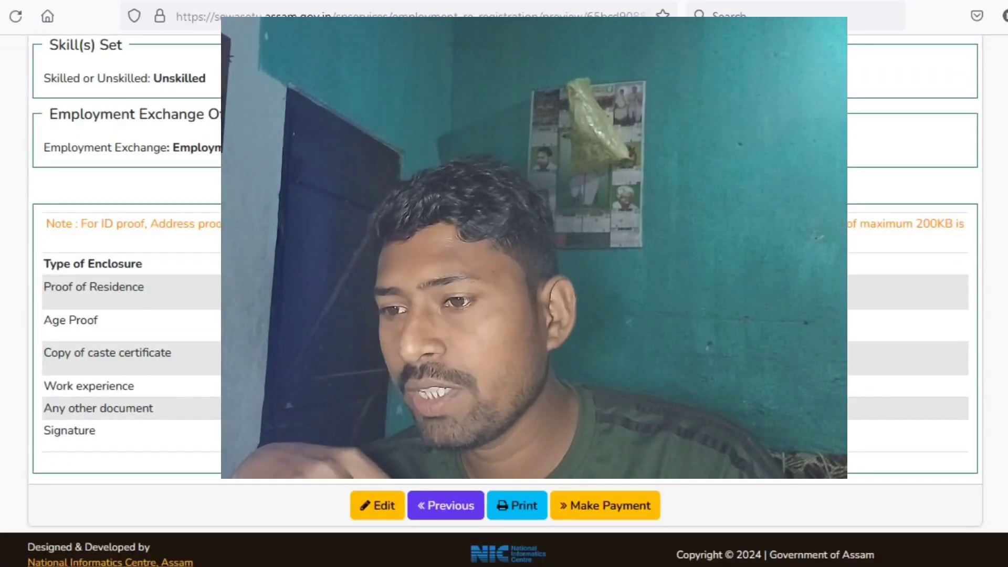
{"action": "scroll", "coordinate": [504, 315], "scroll_direction": "up", "scroll_amount": 10}
{"action": "scroll", "coordinate": [504, 314], "scroll_direction": "up", "scroll_amount": 2}
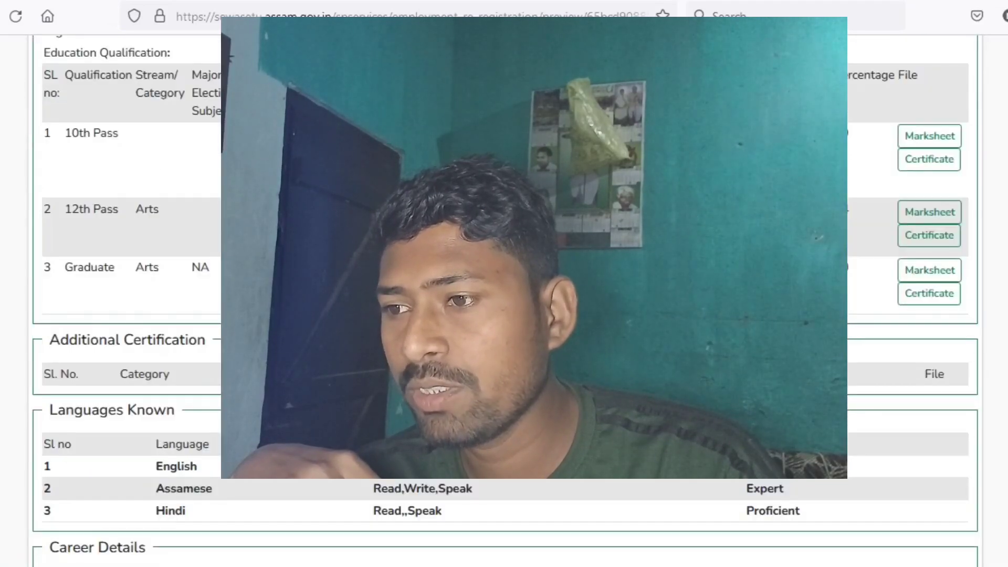
{"action": "scroll", "coordinate": [504, 315], "scroll_direction": "up", "scroll_amount": 1}
{"action": "scroll", "coordinate": [504, 315], "scroll_direction": "up", "scroll_amount": 5}
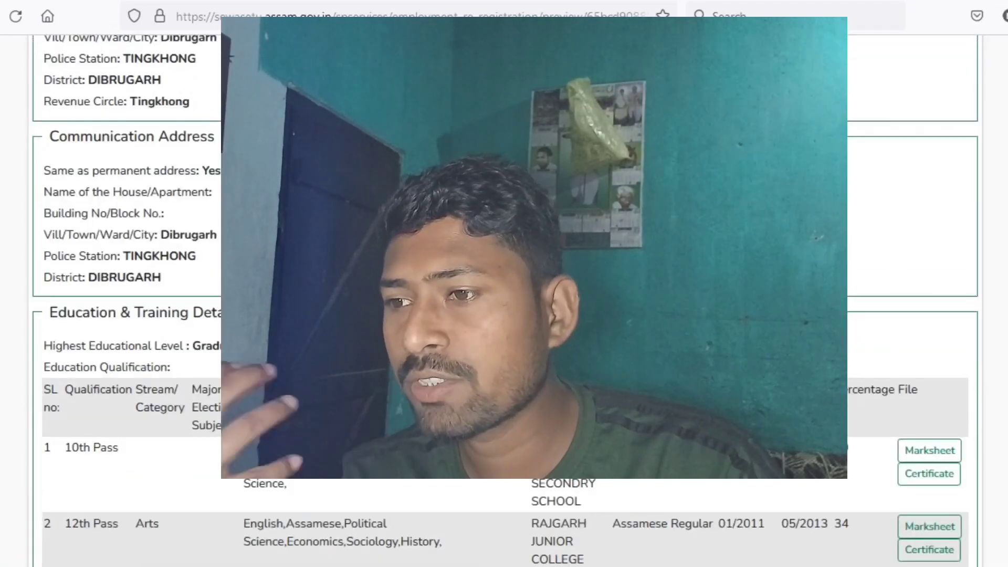
{"action": "scroll", "coordinate": [504, 315], "scroll_direction": "up", "scroll_amount": 1}
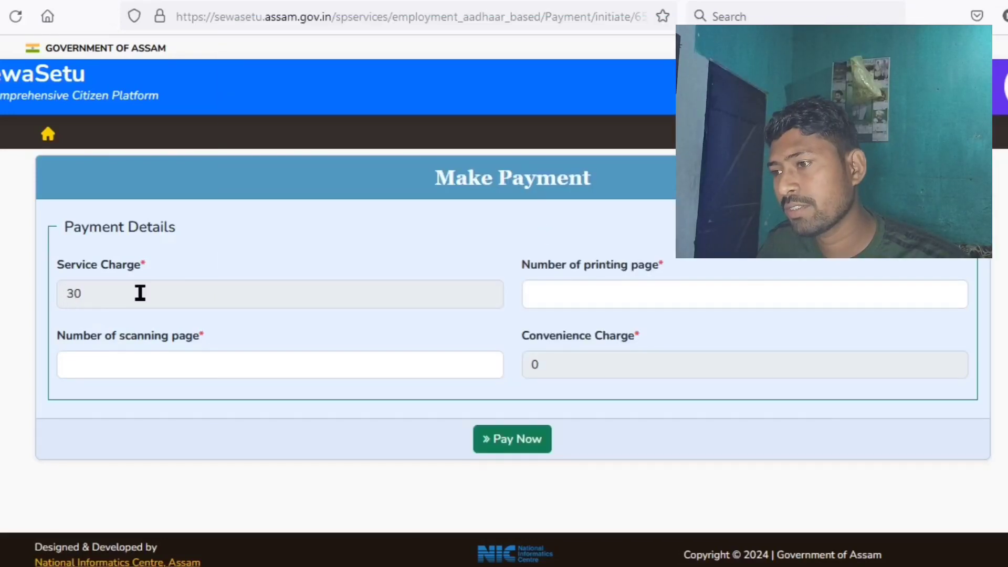
- Enter 1 for both the printing and scanning page counts and submit with Pay Now
{"action": "left_click", "coordinate": [577, 286]}
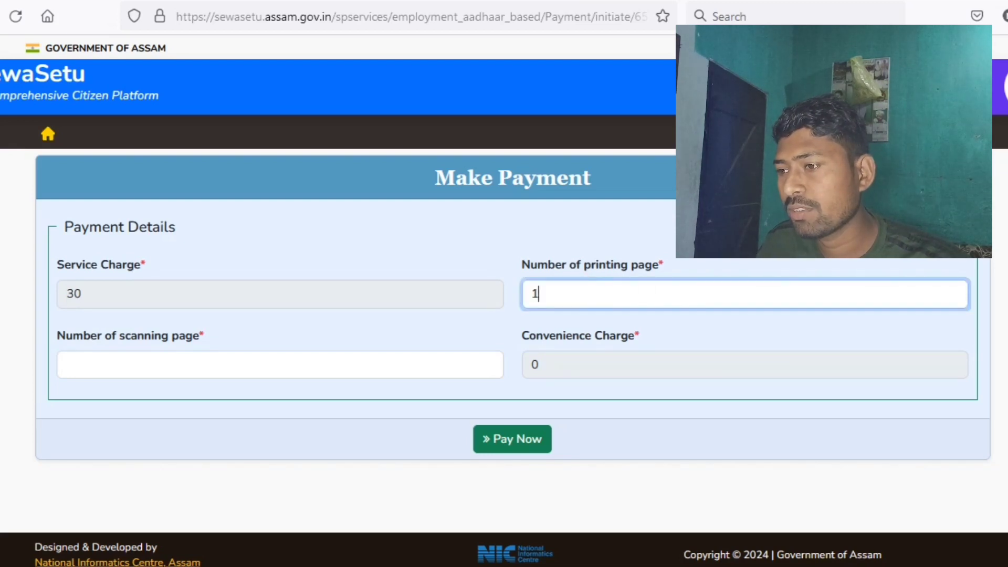
{"action": "left_click", "coordinate": [513, 309]}
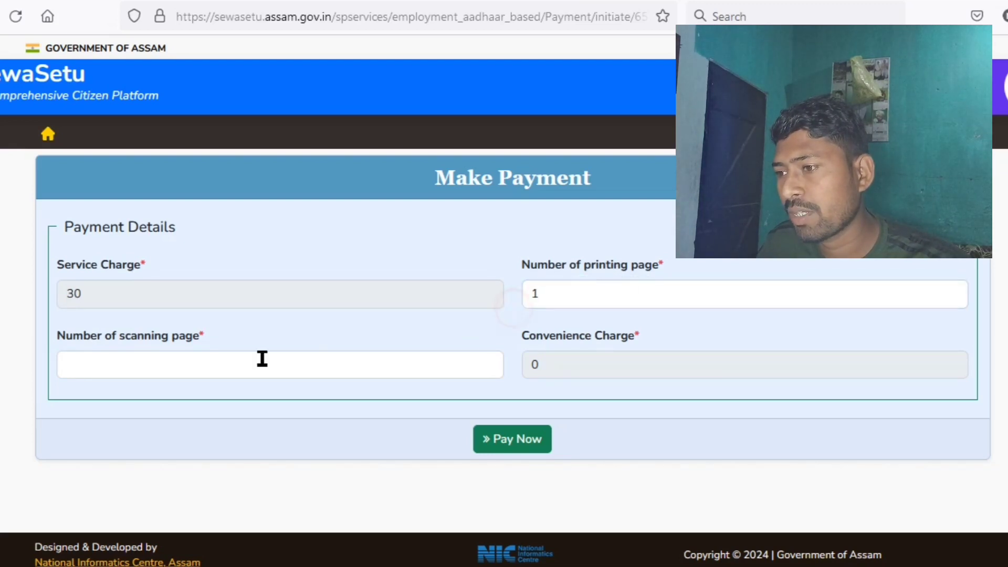
{"action": "left_click", "coordinate": [146, 355]}
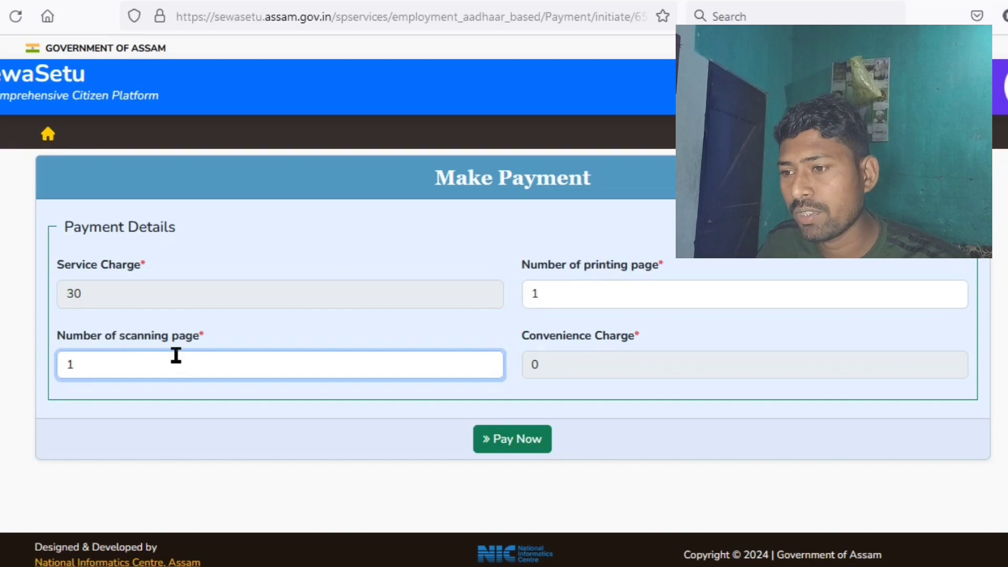
{"action": "left_click", "coordinate": [596, 358]}
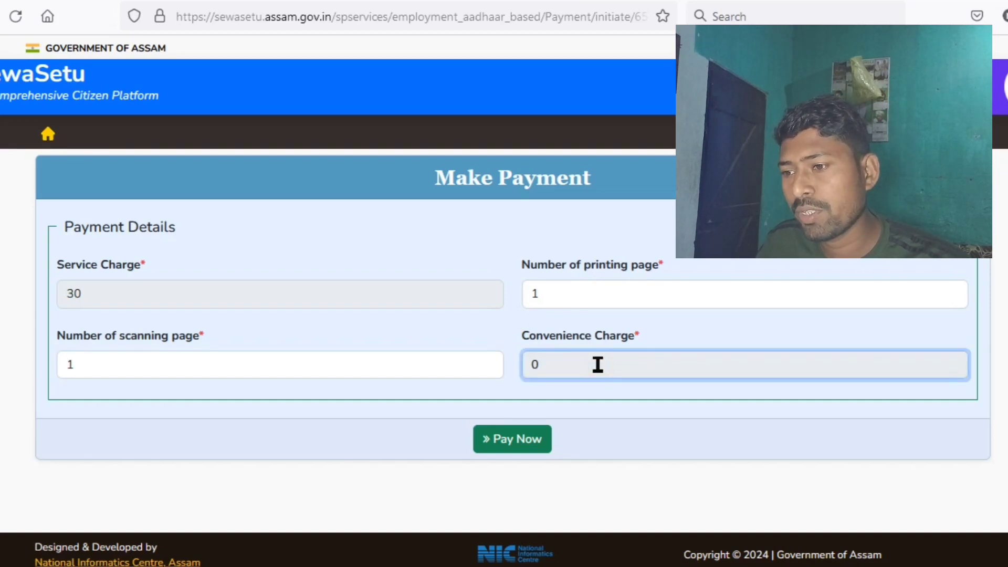
{"action": "left_click", "coordinate": [517, 454]}
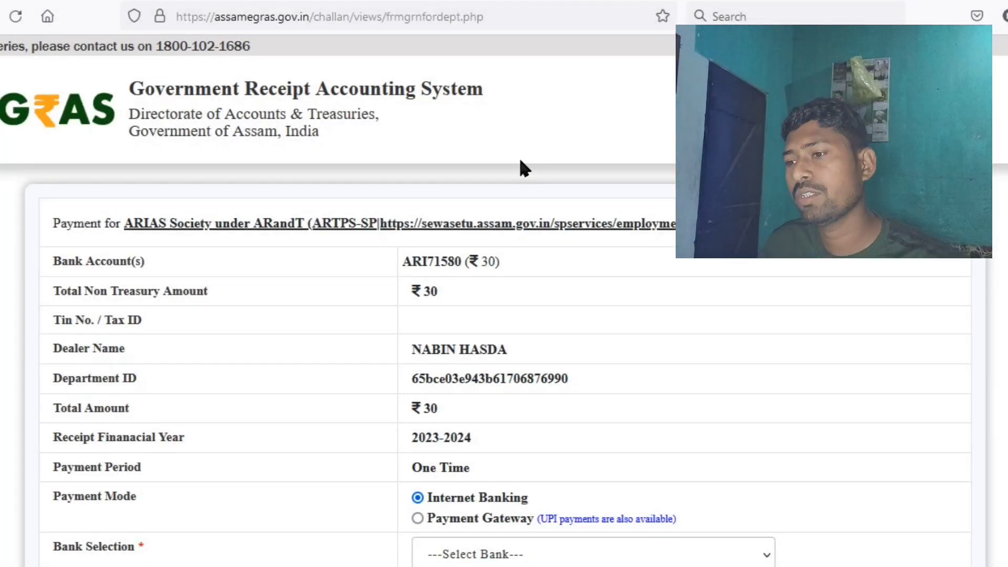
- Select AXIS EASYPAY (No Charges) as the Payment Gateway bank for the challan
{"action": "scroll", "coordinate": [312, 360], "scroll_direction": "down", "scroll_amount": 6}
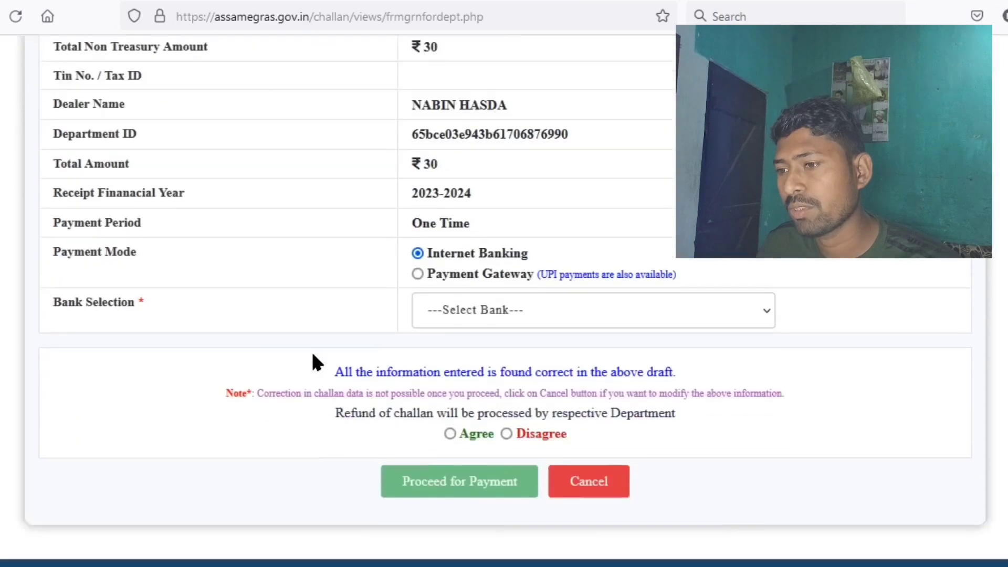
{"action": "scroll", "coordinate": [328, 354], "scroll_direction": "up", "scroll_amount": 6}
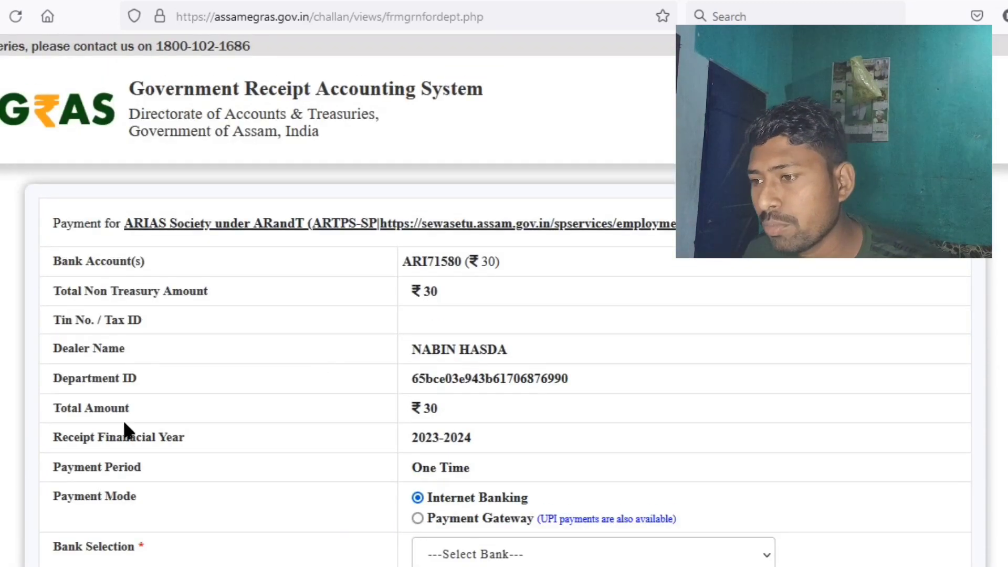
{"action": "scroll", "coordinate": [241, 360], "scroll_direction": "down", "scroll_amount": 4}
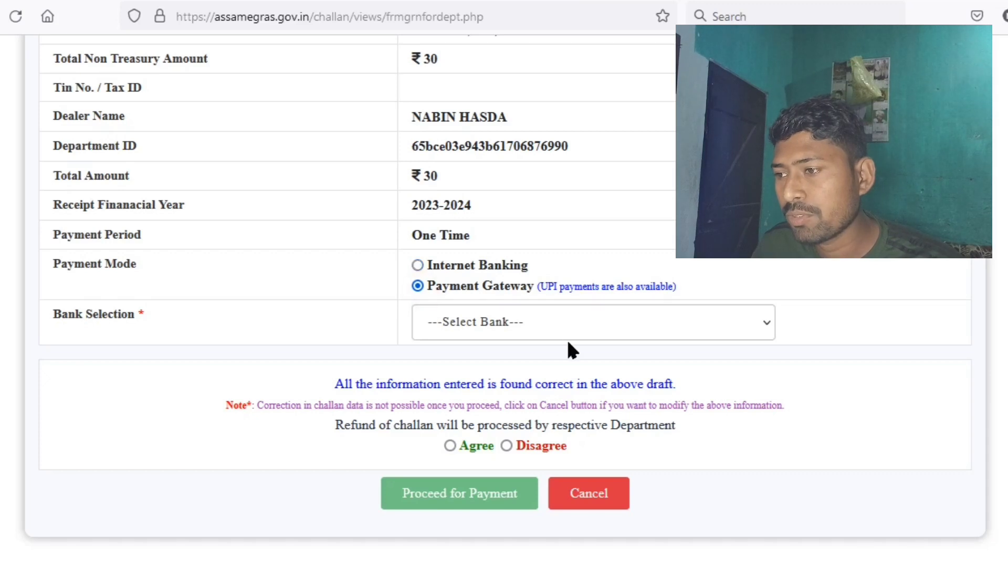
{"action": "left_click", "coordinate": [552, 329]}
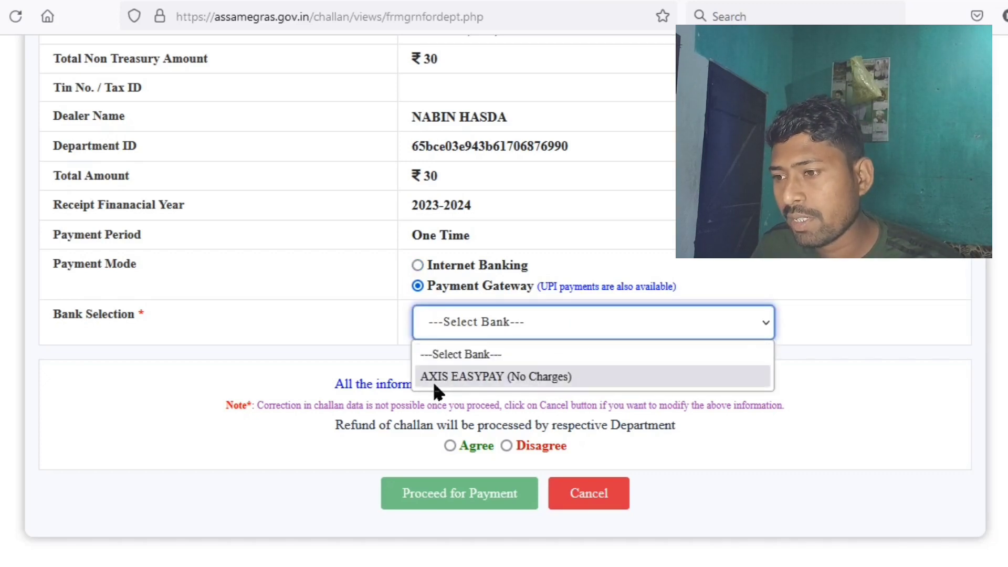
{"action": "left_click", "coordinate": [464, 377]}
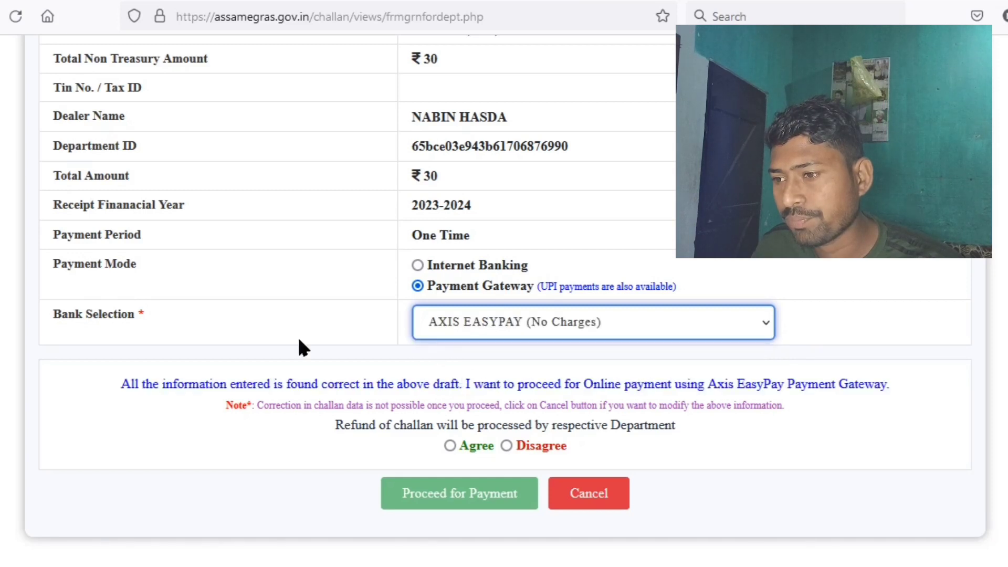
- Agree that the challan draft is correct and proceed to pay the ₹30
{"action": "scroll", "coordinate": [302, 351], "scroll_direction": "down", "scroll_amount": 1}
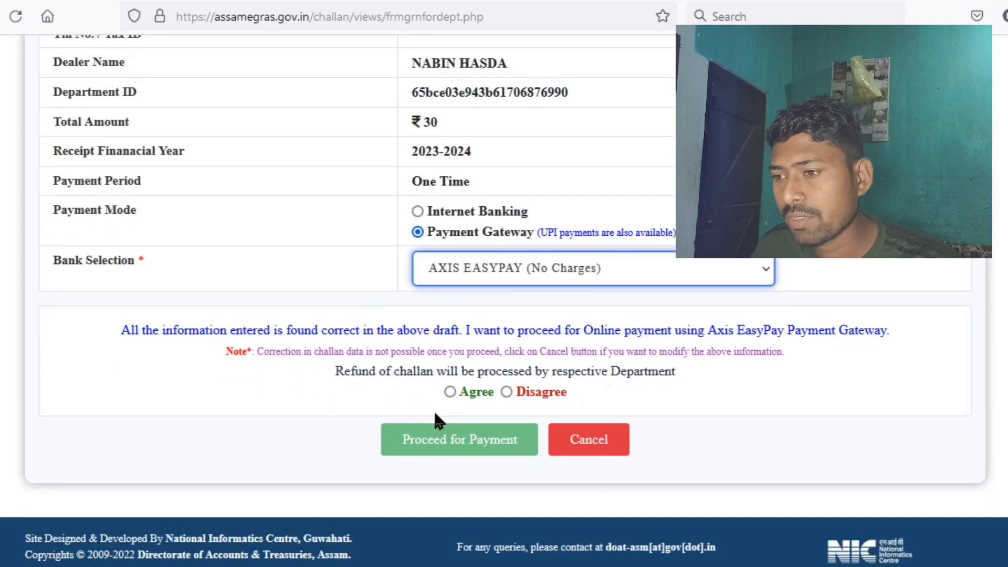
{"action": "left_click", "coordinate": [450, 392]}
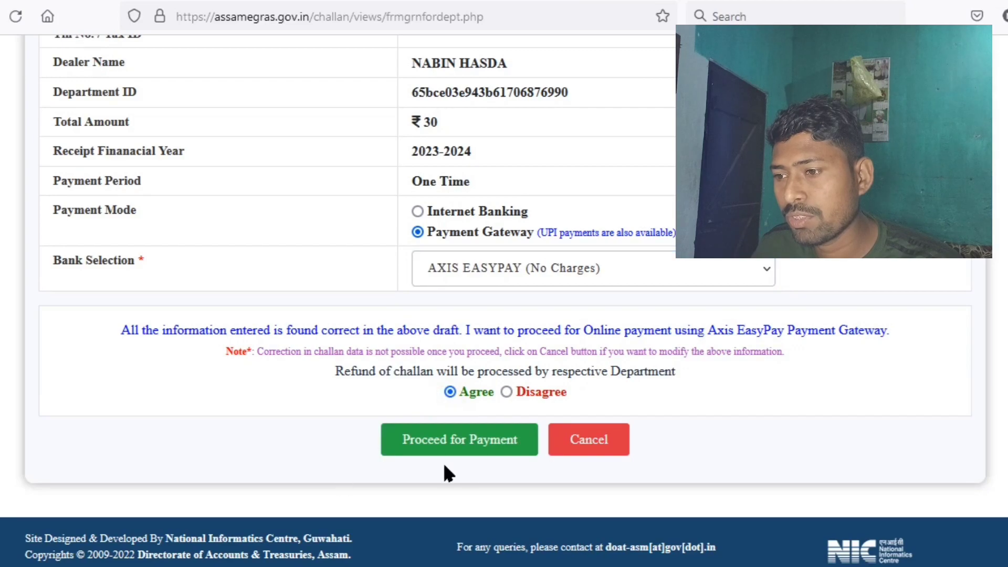
{"action": "left_click", "coordinate": [470, 447]}
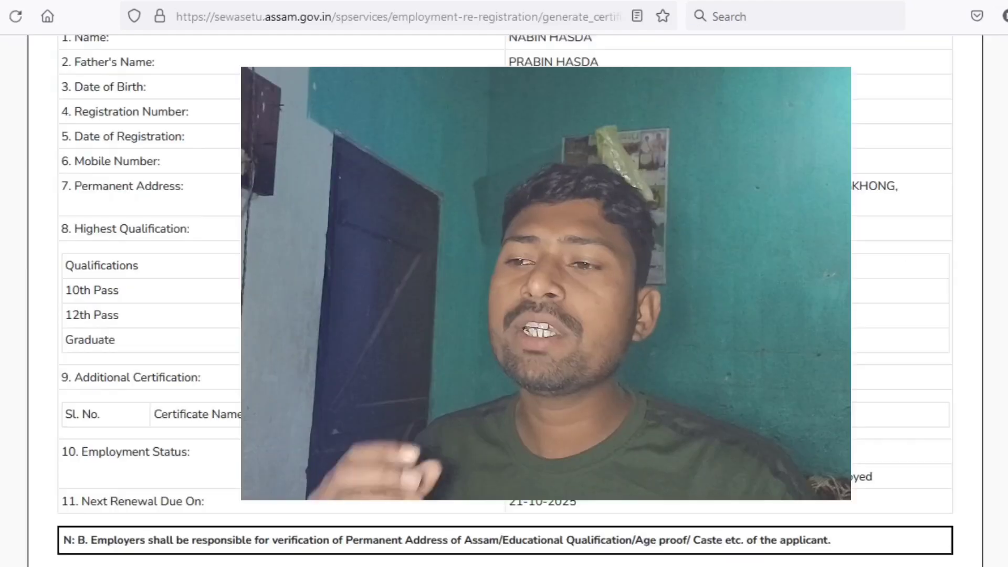
- Scroll past the certificate to the acknowledgement dated 02-02-2024 listing the collected fees
{"action": "scroll", "coordinate": [504, 300], "scroll_direction": "up", "scroll_amount": 5}
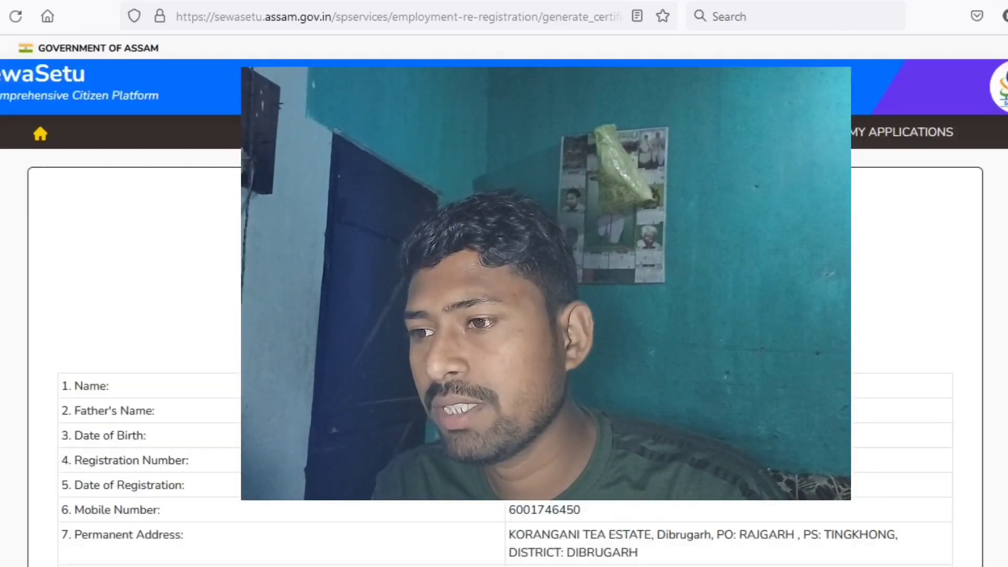
{"action": "scroll", "coordinate": [504, 300], "scroll_direction": "down", "scroll_amount": 15}
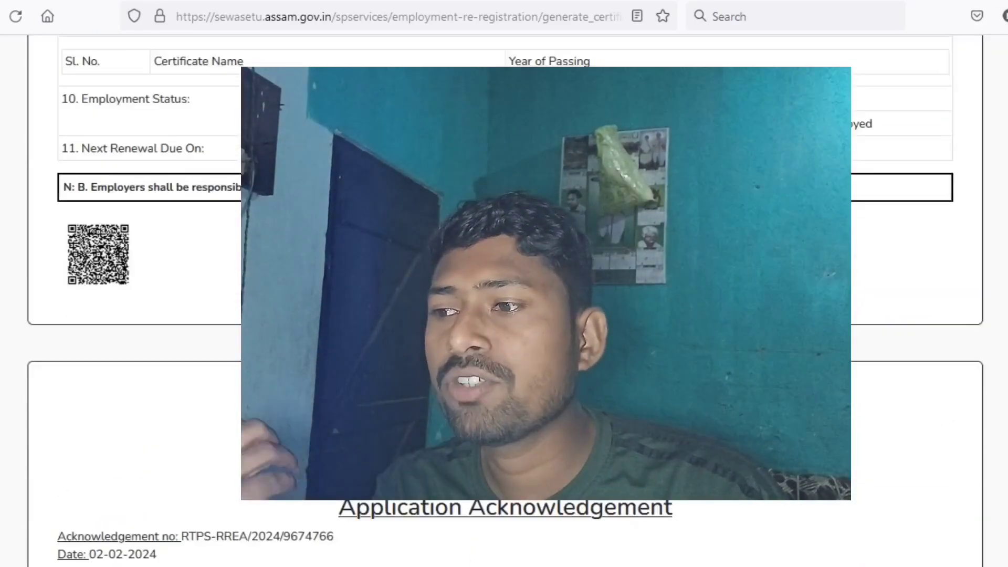
{"action": "scroll", "coordinate": [504, 301], "scroll_direction": "down", "scroll_amount": 10}
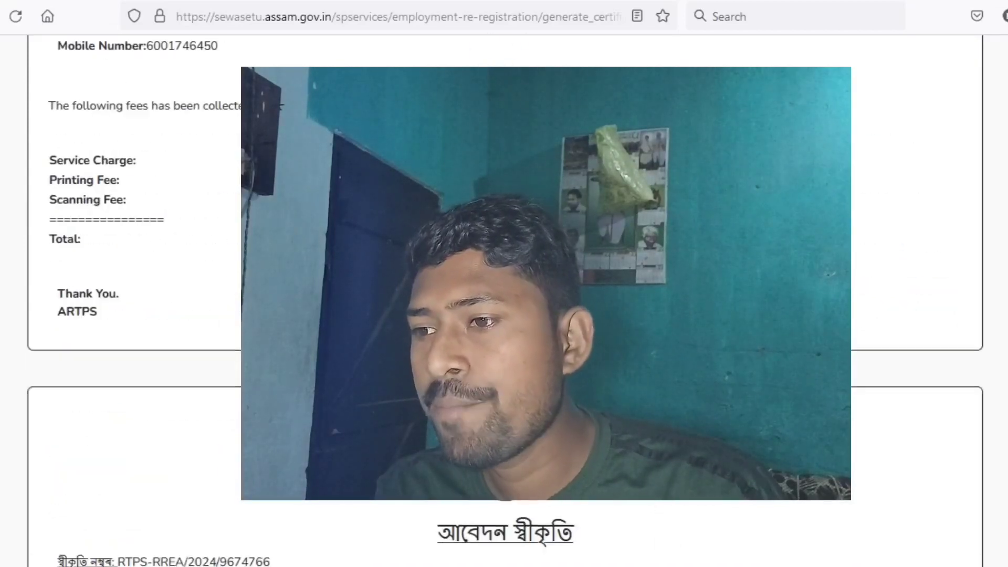
{"action": "scroll", "coordinate": [503, 300], "scroll_direction": "down", "scroll_amount": 3}
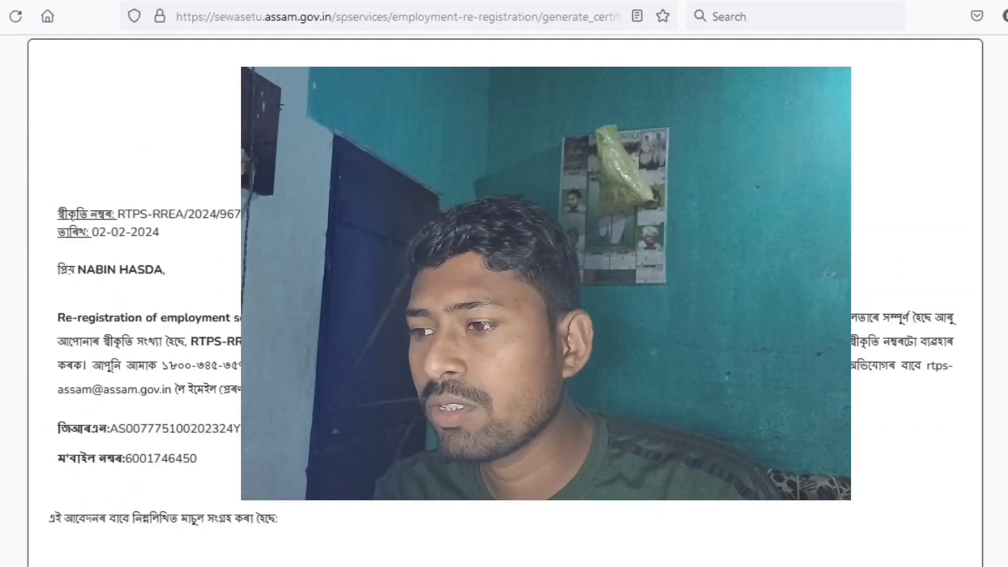
{"action": "scroll", "coordinate": [504, 301], "scroll_direction": "down", "scroll_amount": 1}
{"action": "scroll", "coordinate": [503, 300], "scroll_direction": "down", "scroll_amount": 5}
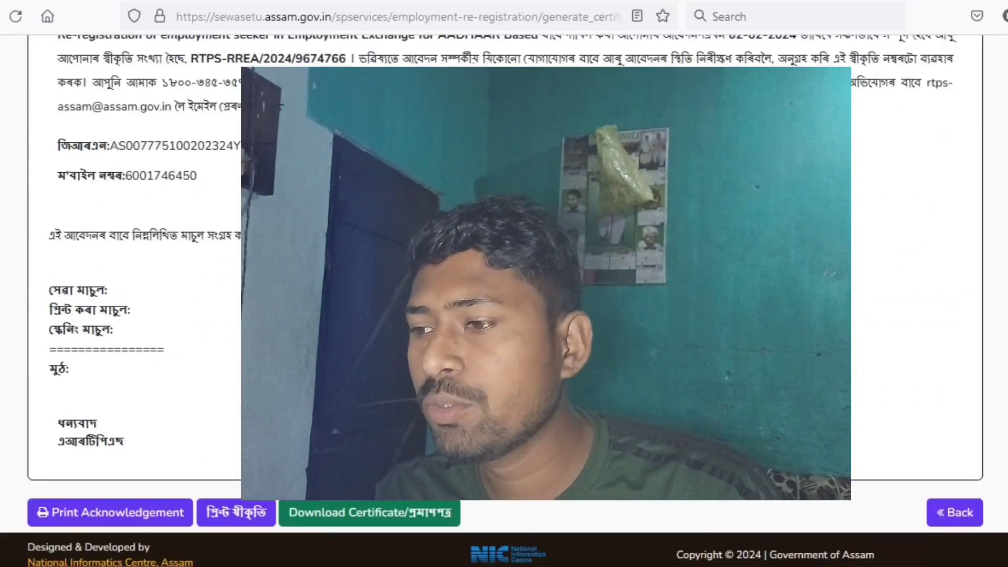